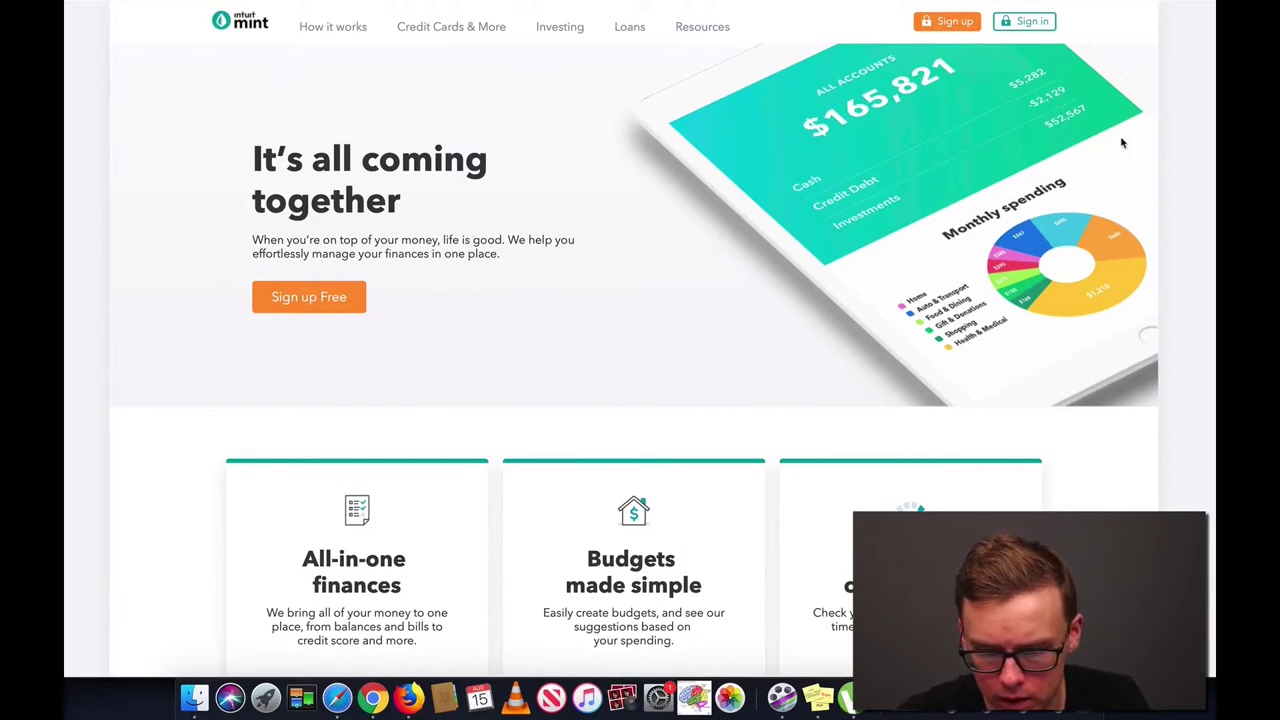
Step: Start a free Mint sign-up from the home page header
click(452, 1)
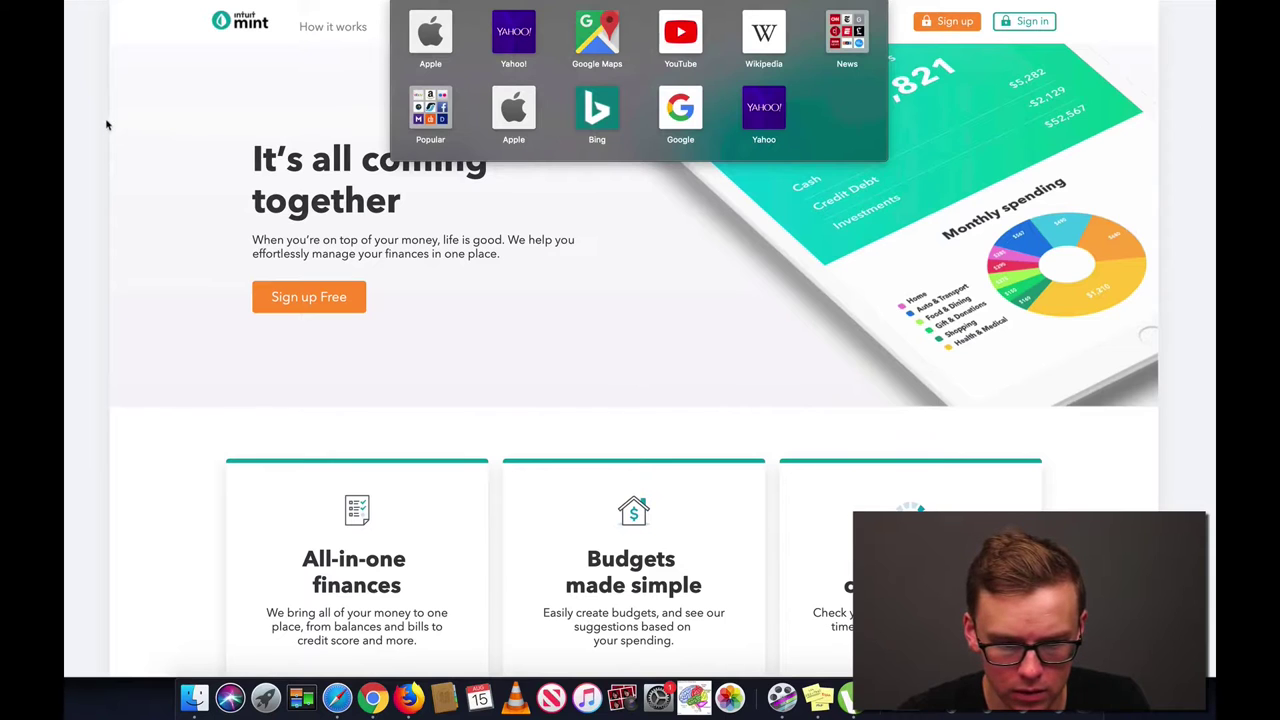
click(70, 117)
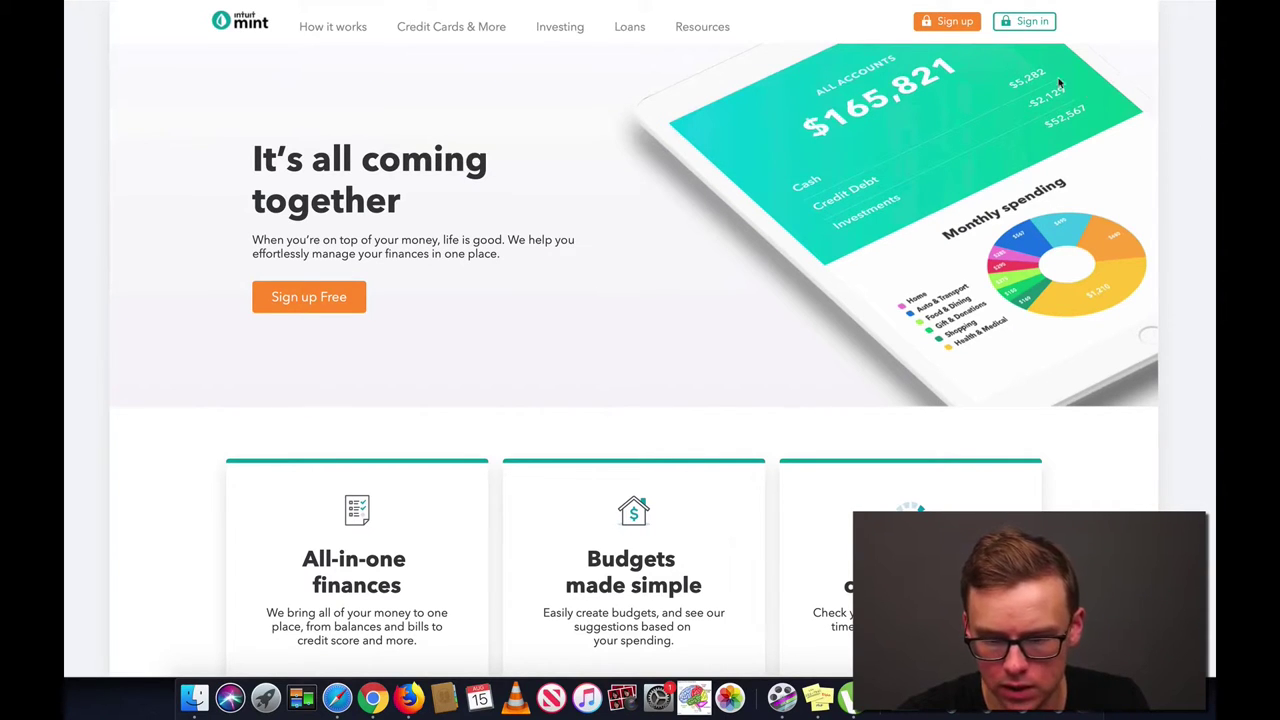
click(953, 22)
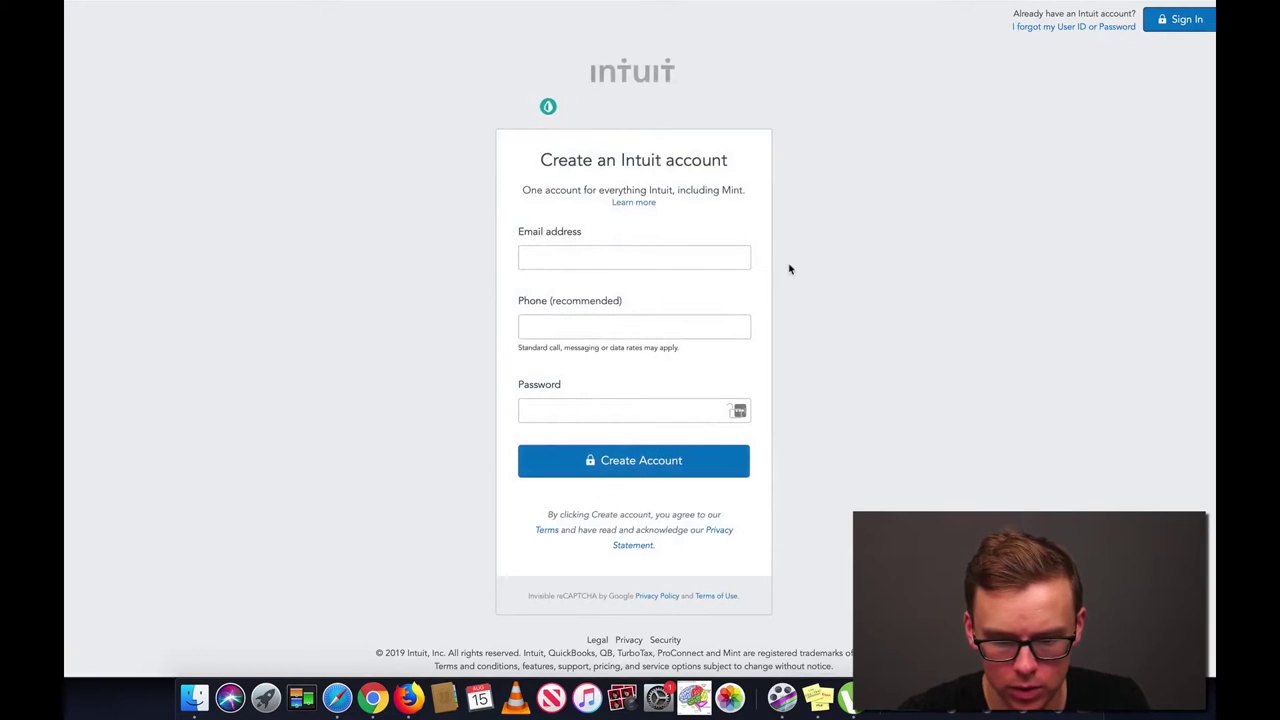
Step: Scroll through the Create an Intuit account form
scroll(846, 263, down, 1)
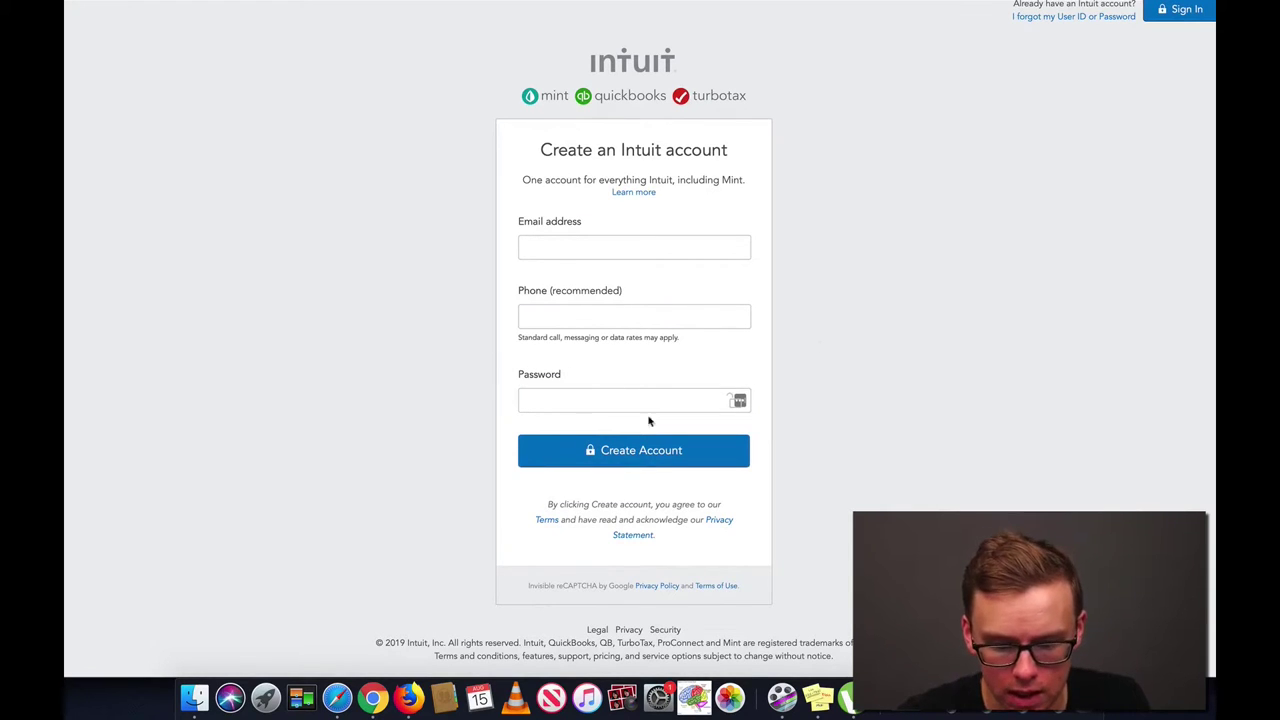
scroll(846, 400, up, 1)
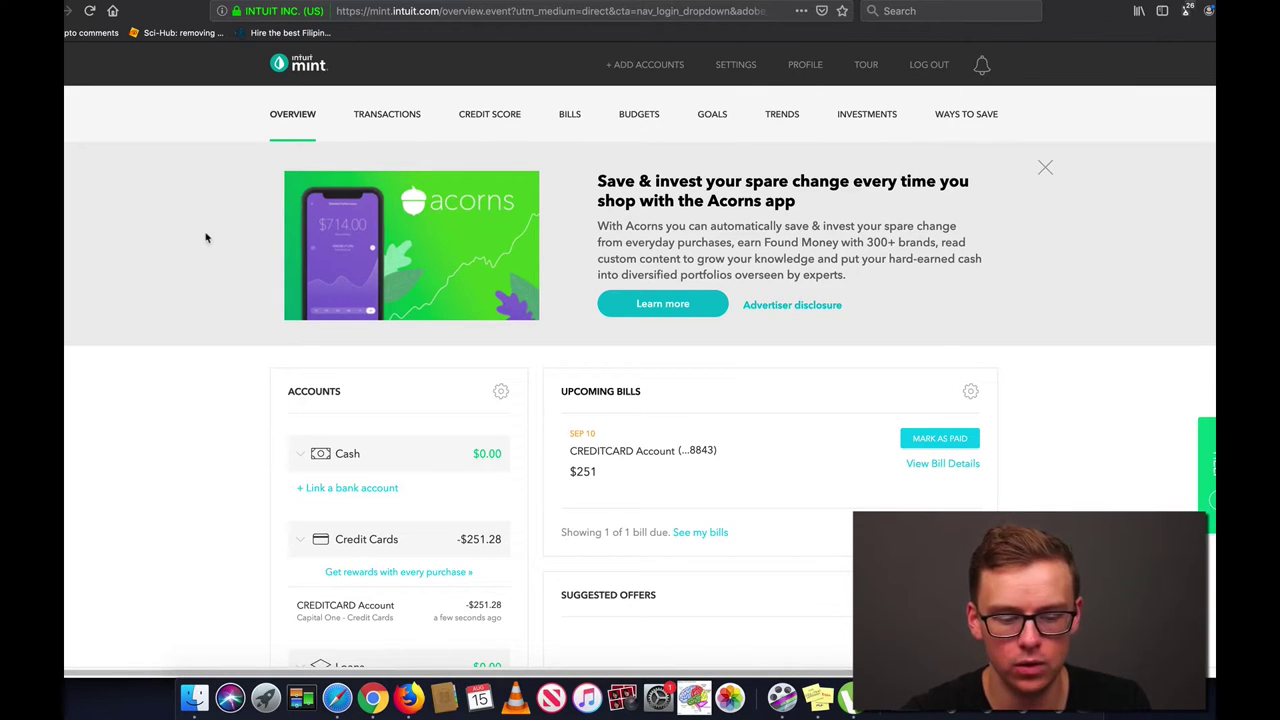
scroll(206, 237, down, 3)
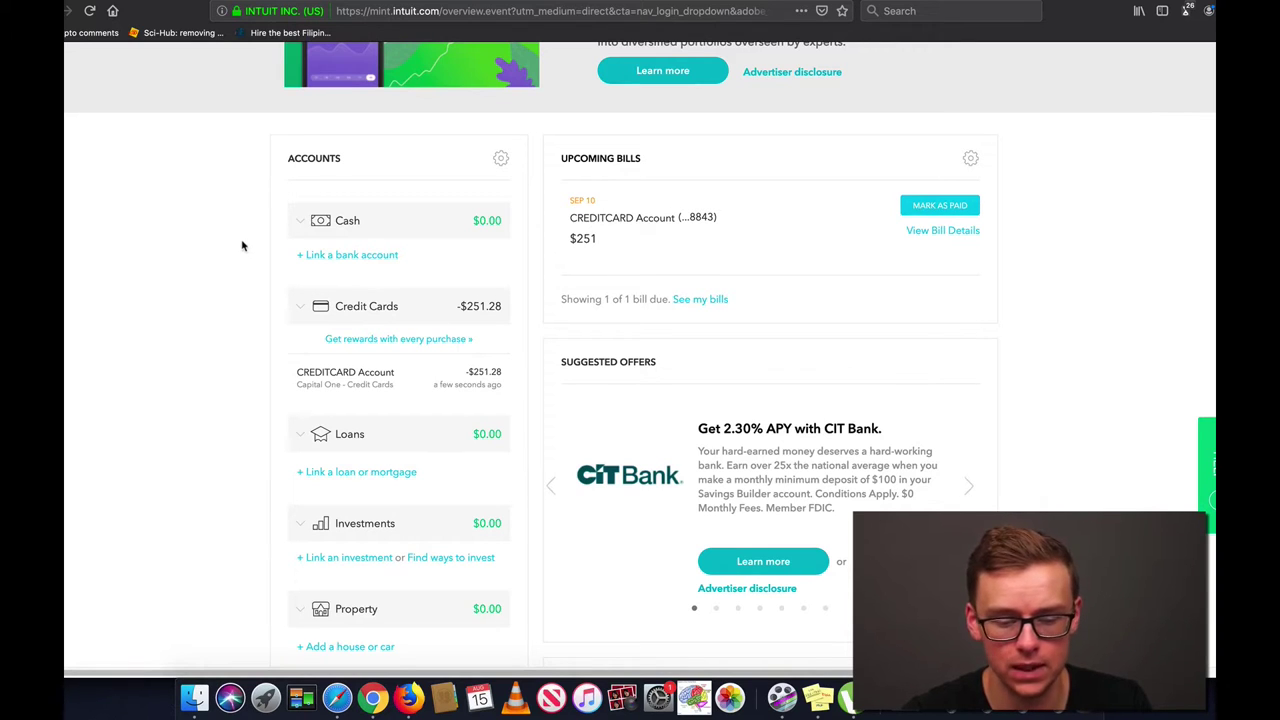
scroll(241, 246, down, 1)
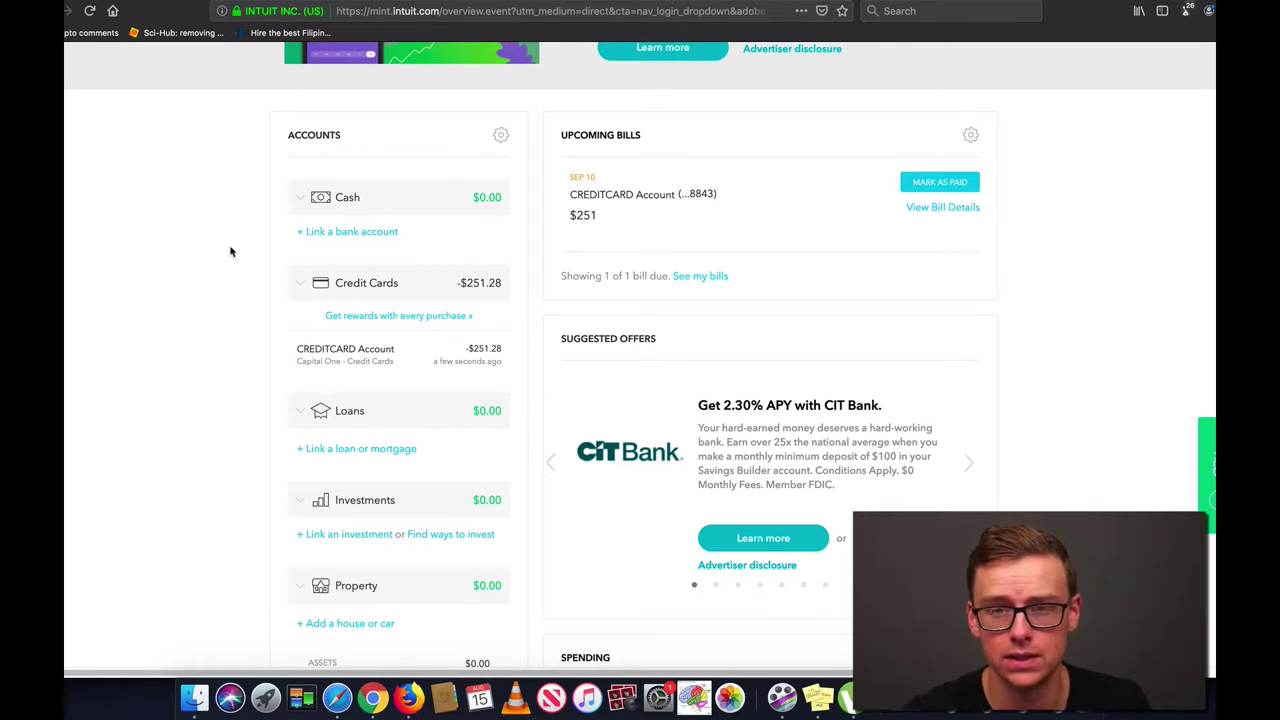
scroll(236, 284, down, 1)
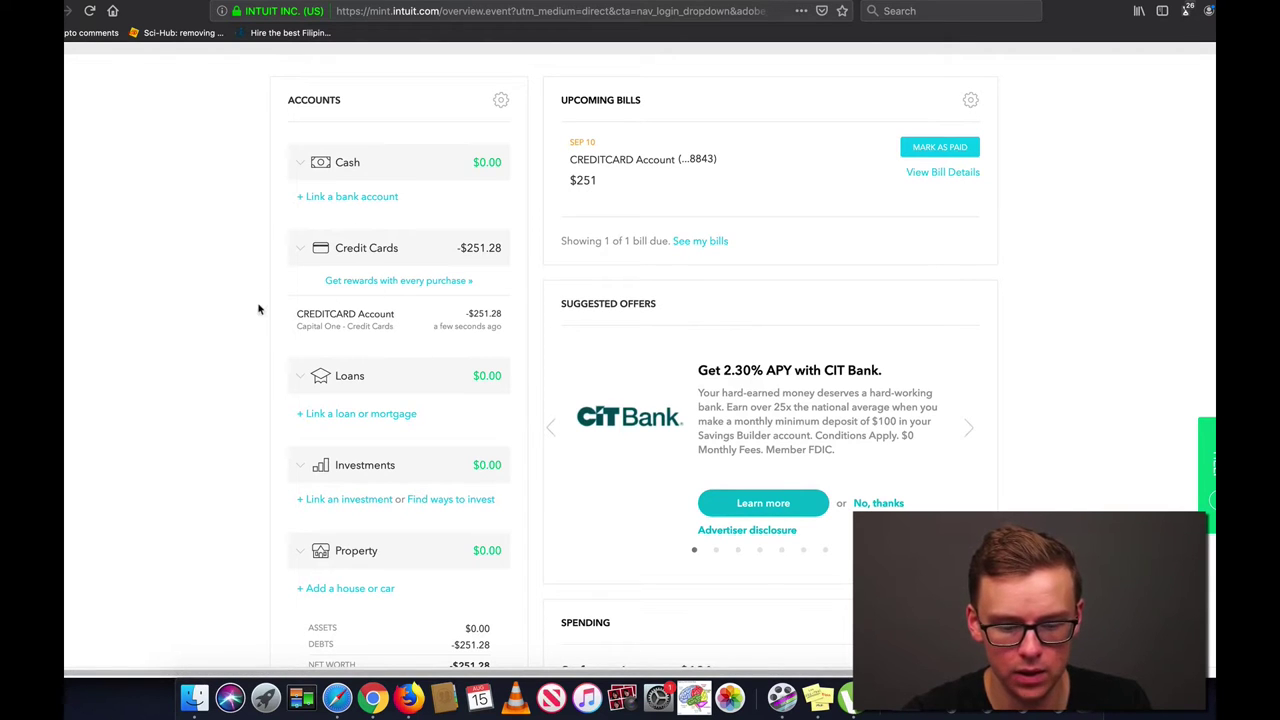
scroll(252, 302, down, 1)
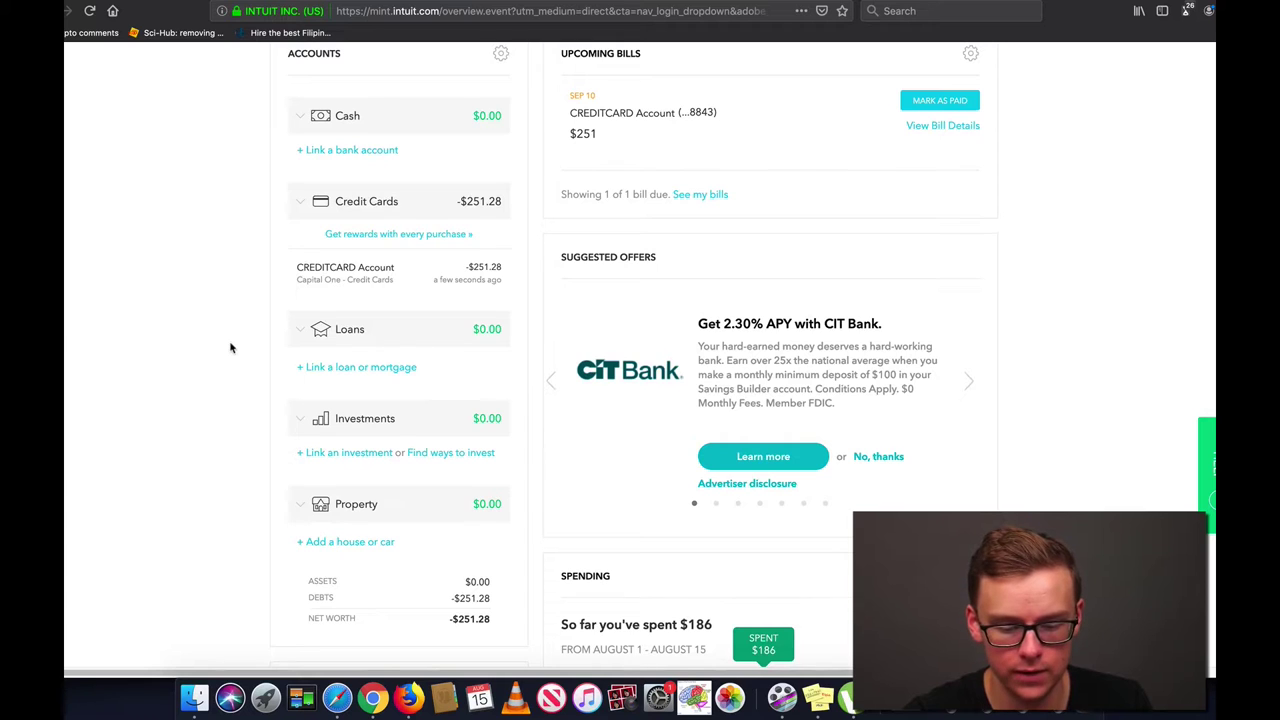
scroll(355, 391, down, 1)
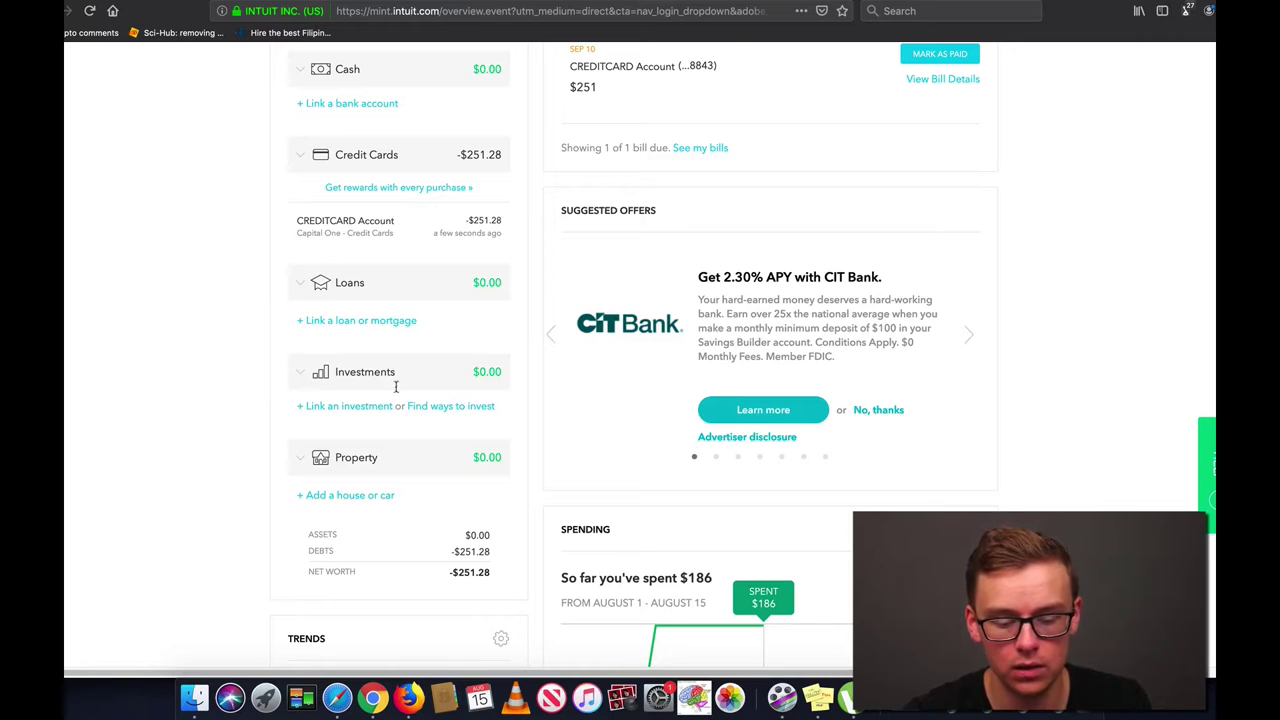
scroll(265, 383, down, 3)
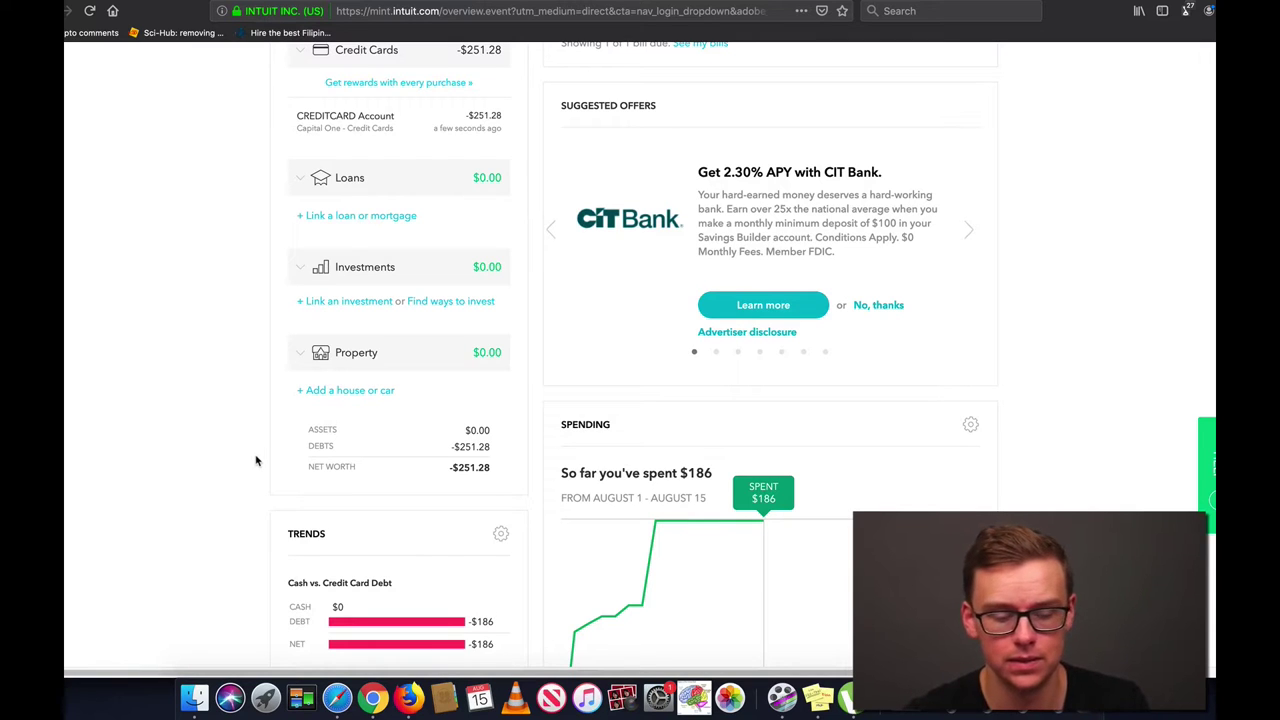
scroll(256, 461, up, 3)
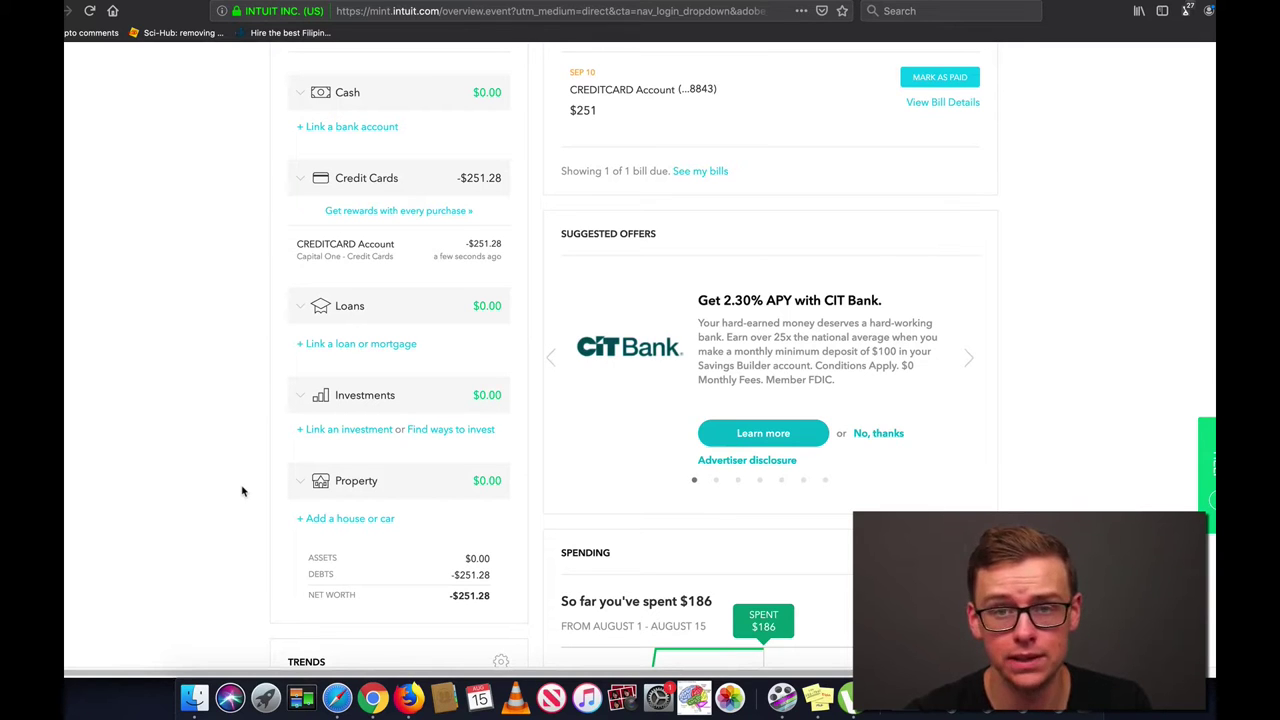
scroll(241, 491, up, 5)
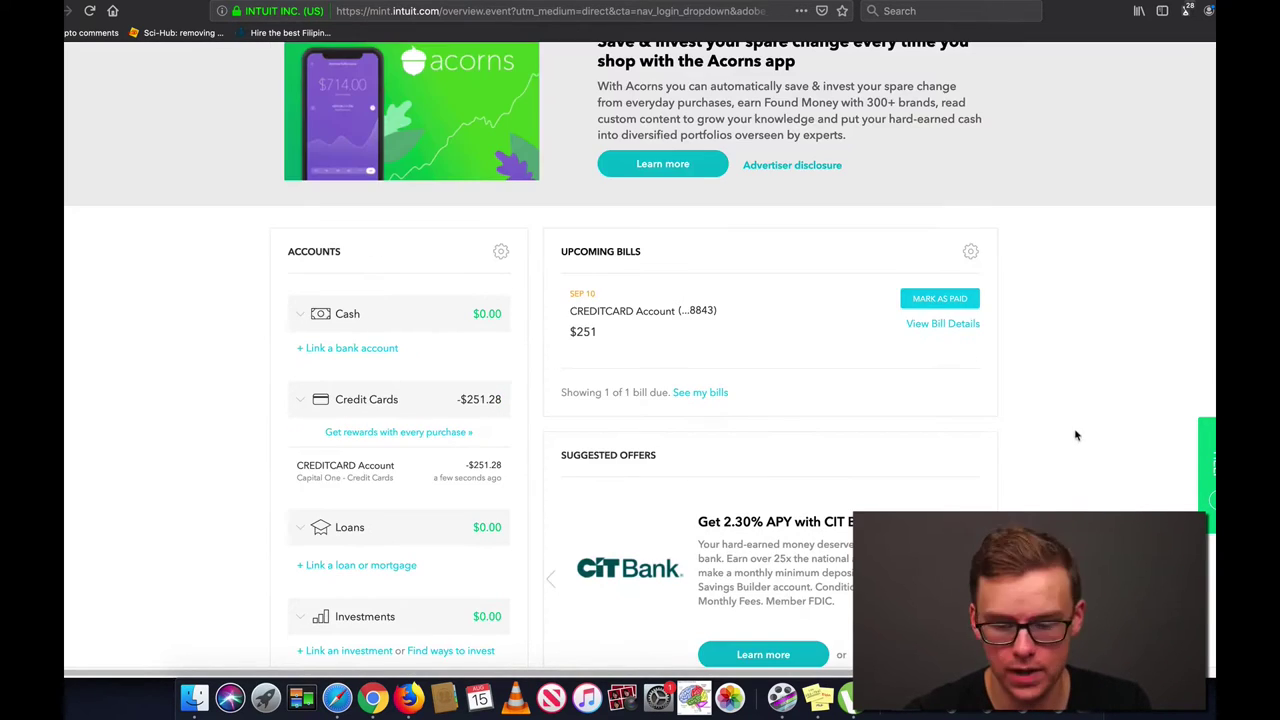
scroll(1066, 394, down, 1)
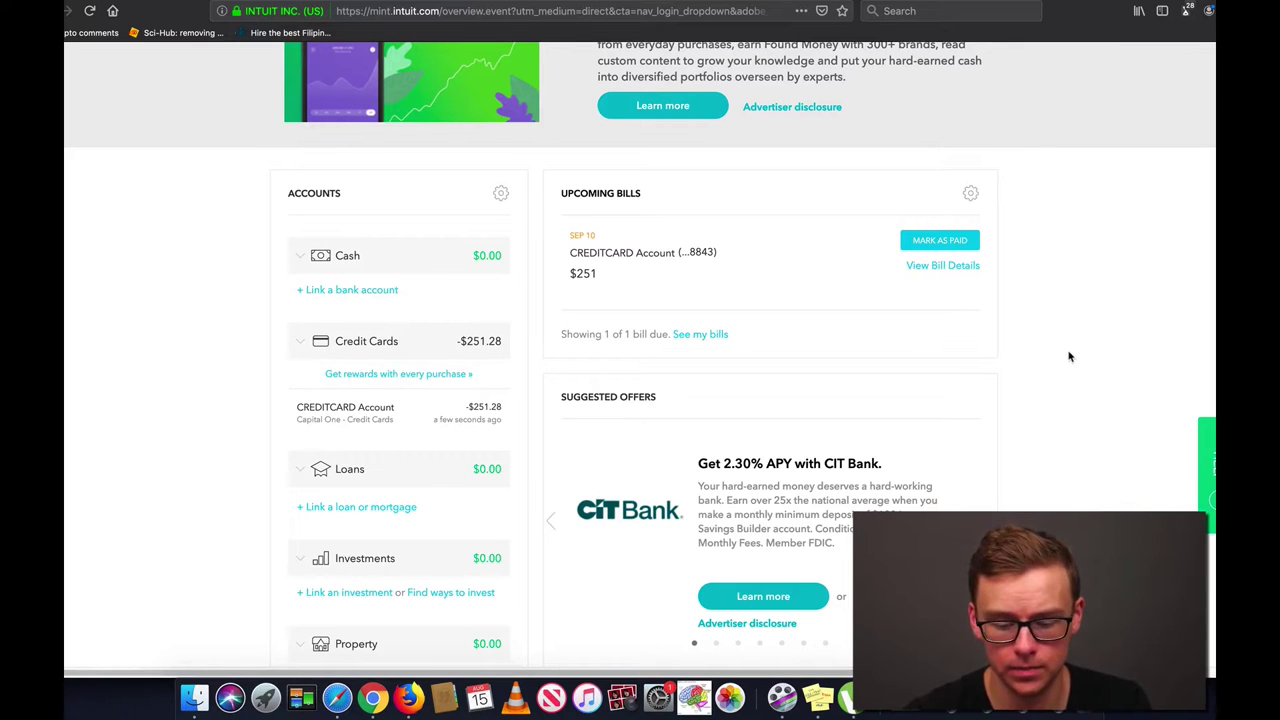
scroll(1069, 357, down, 6)
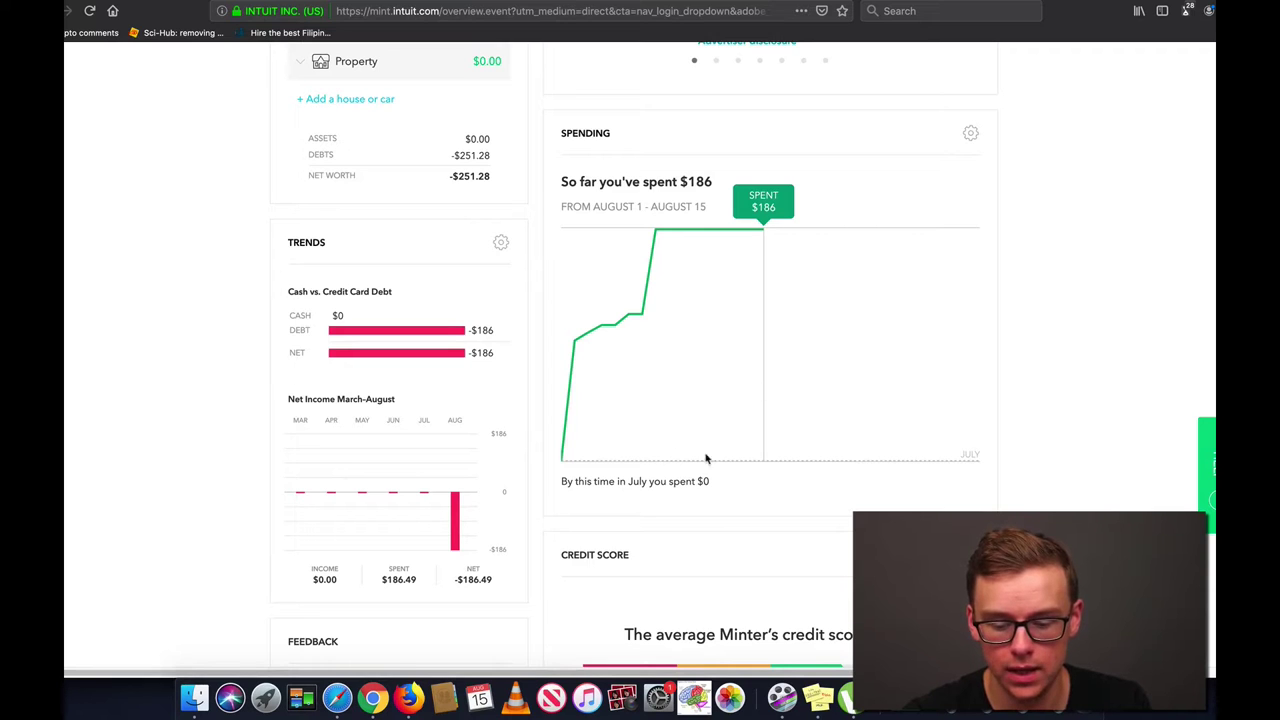
scroll(1114, 343, down, 5)
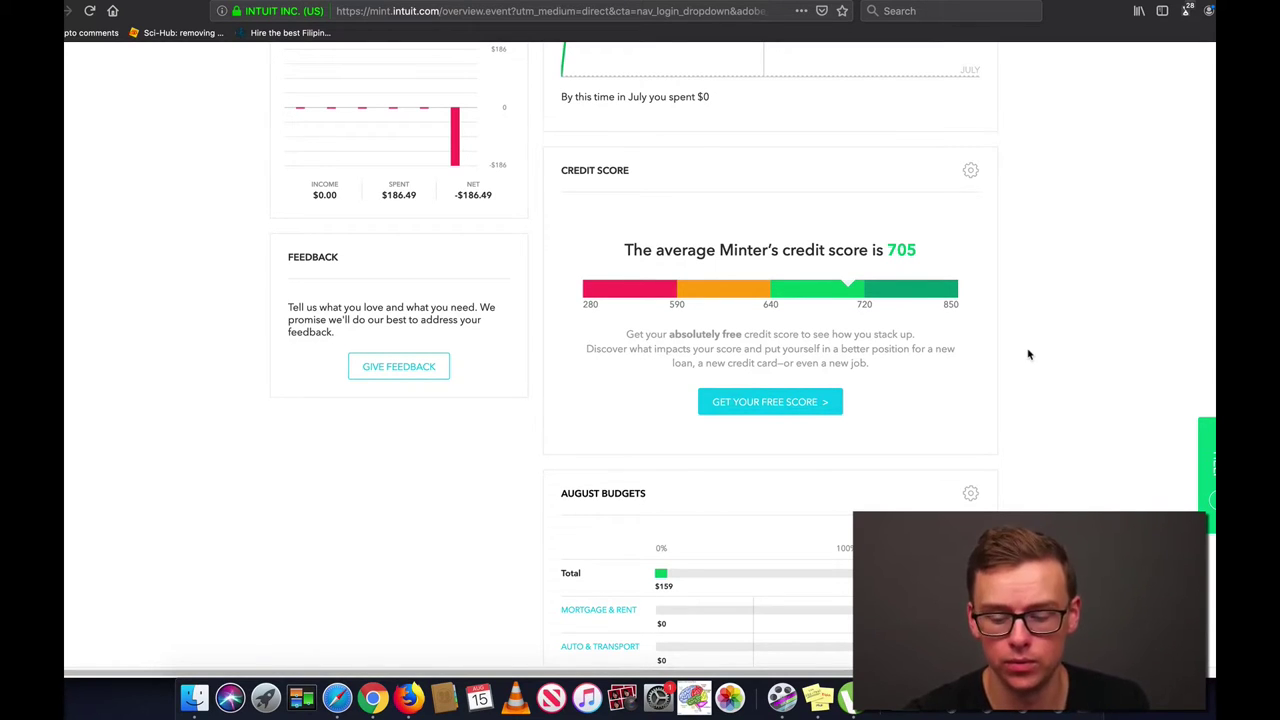
scroll(1028, 354, down, 5)
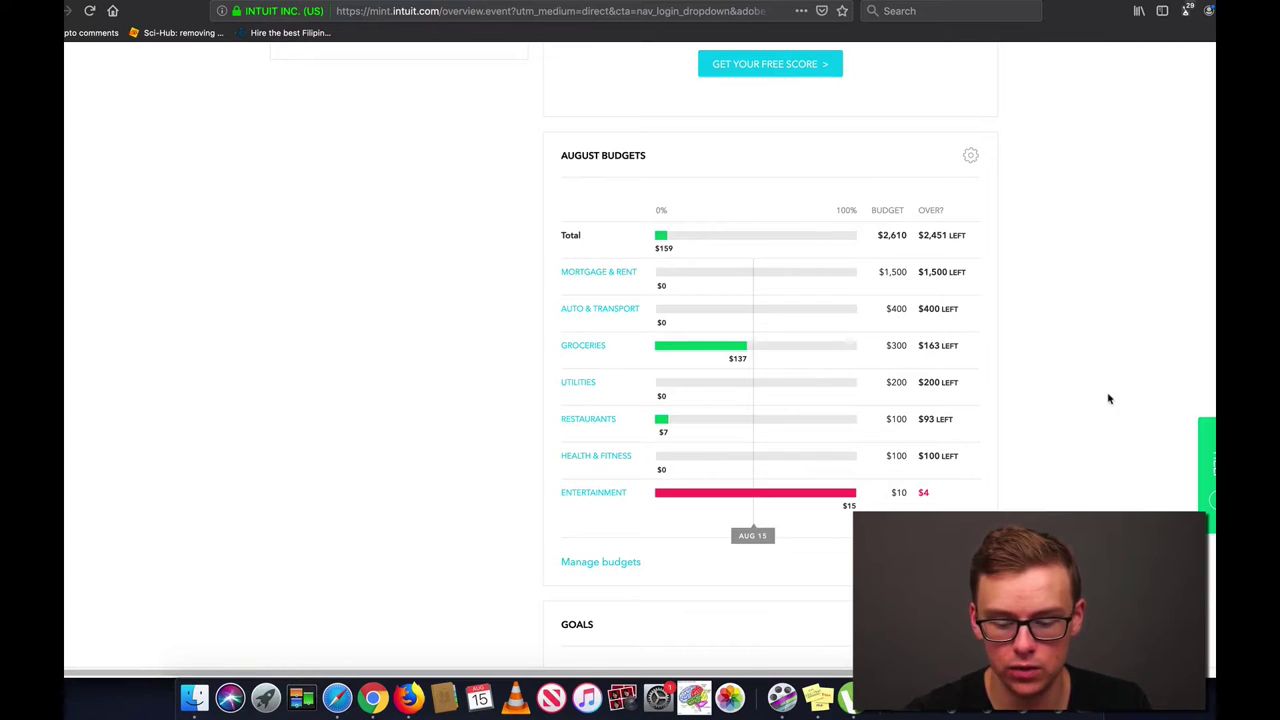
scroll(1070, 430, down, 6)
scroll(1037, 410, down, 3)
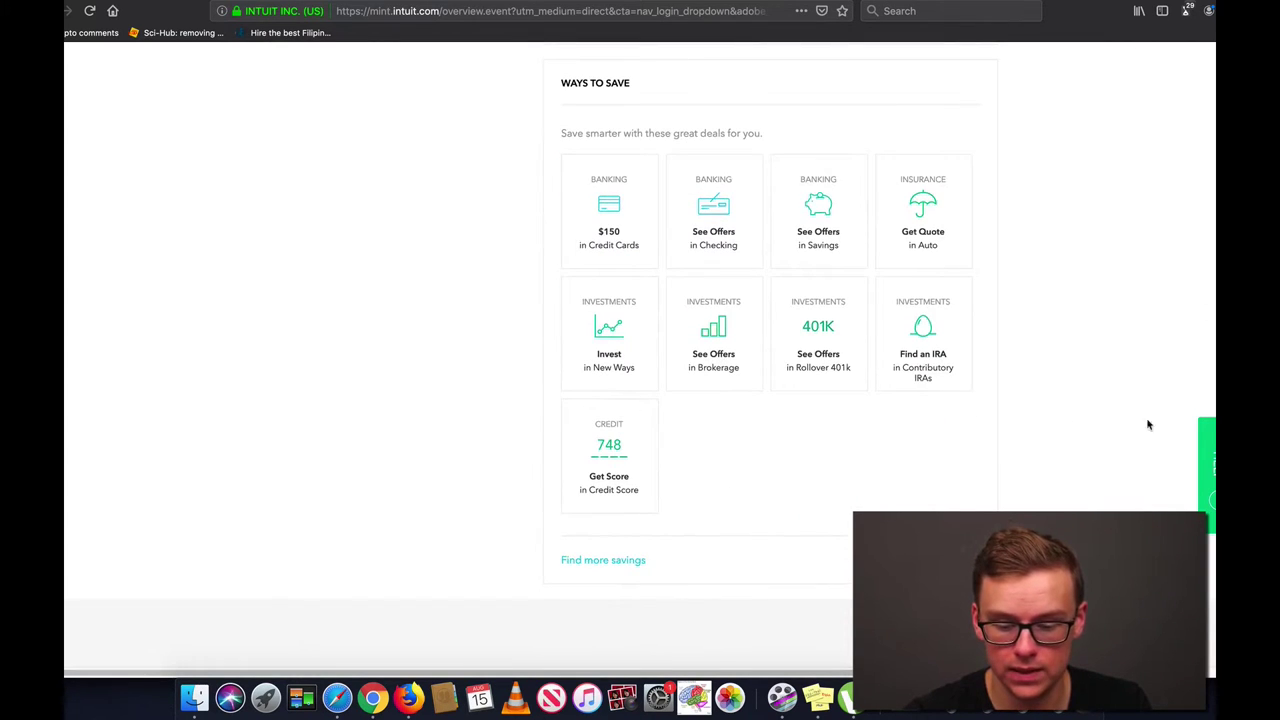
scroll(1146, 423, up, 3)
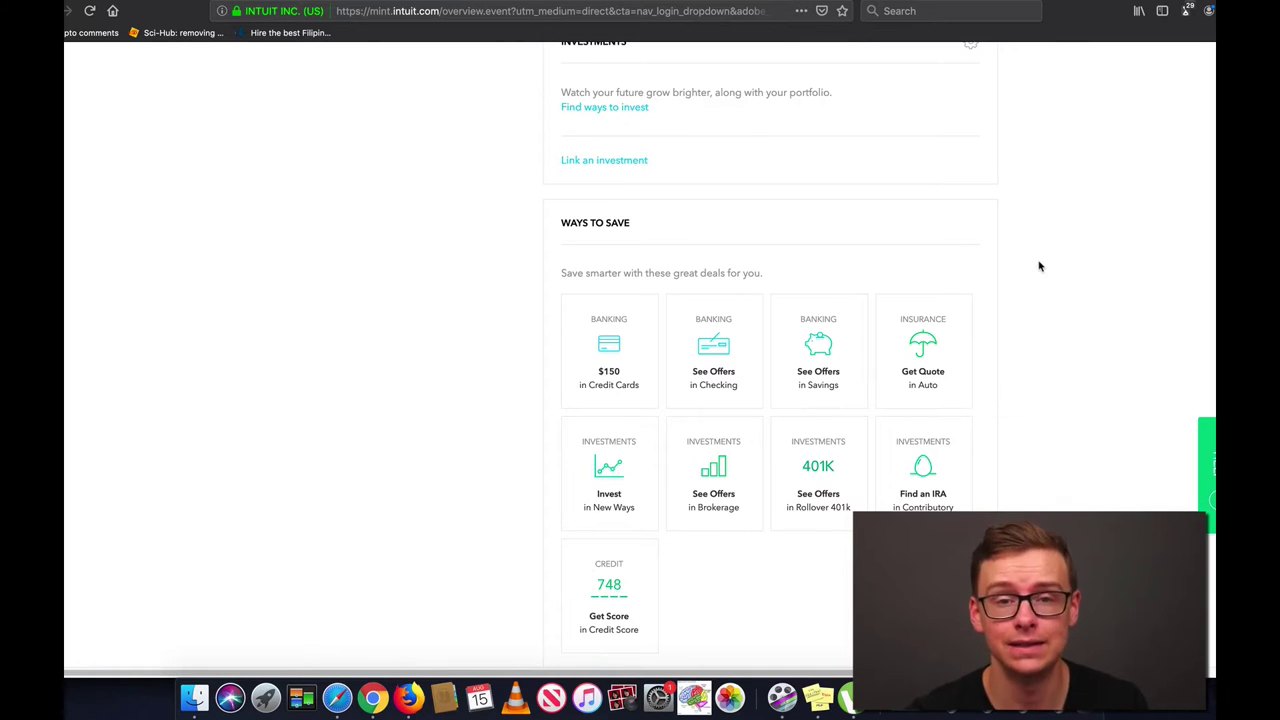
scroll(1039, 266, up, 15)
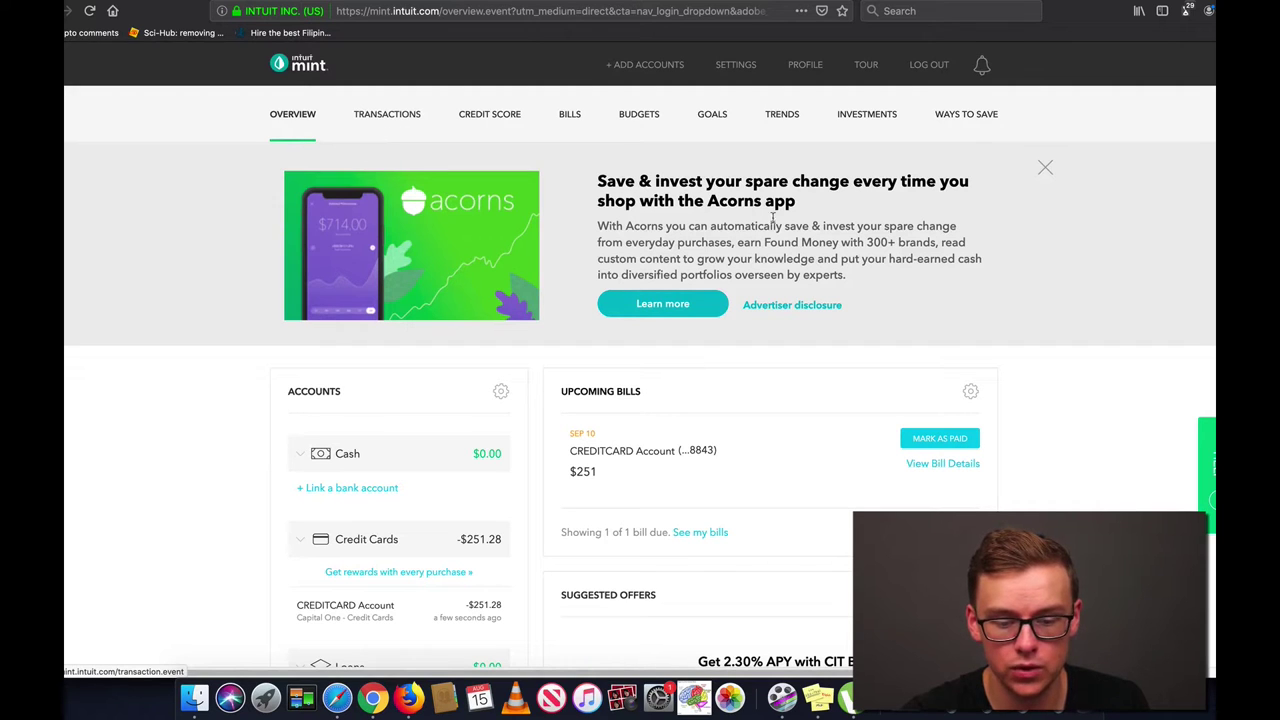
click(640, 128)
Step: Review the August 2019 budgets, with Entertainment over at $15 of $10
scroll(776, 243, down, 3)
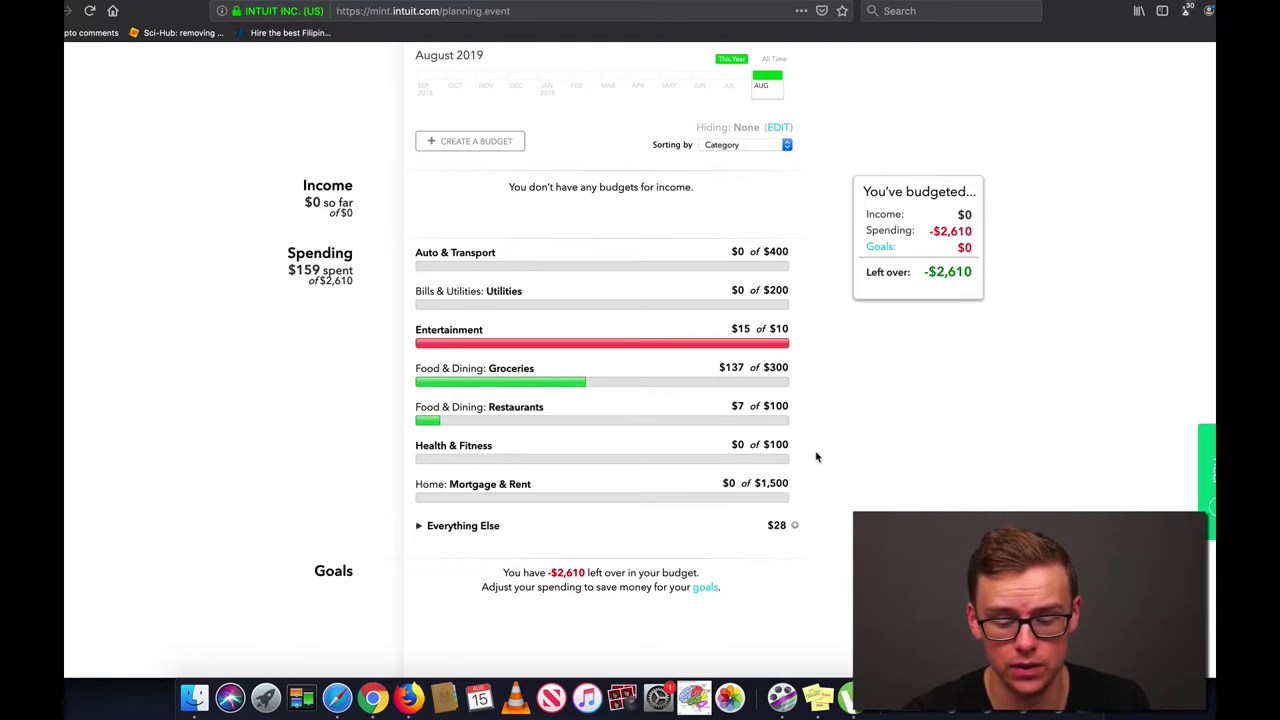
scroll(816, 457, down, 1)
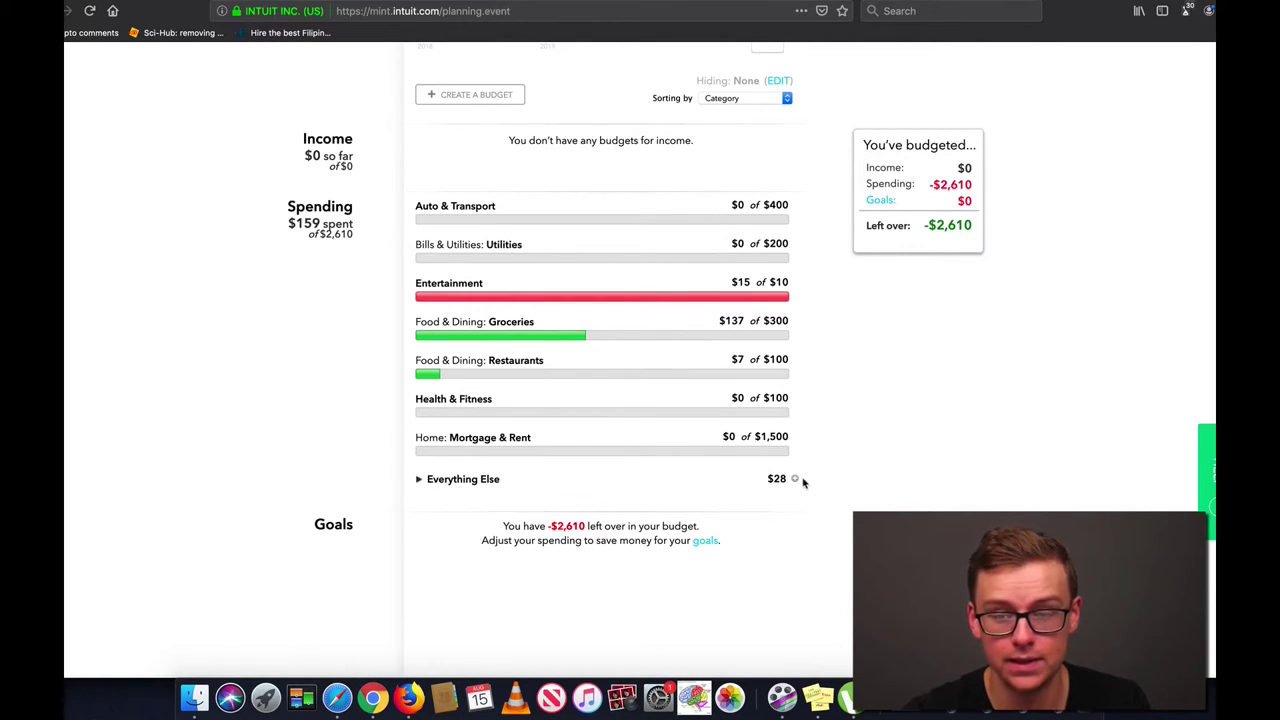
scroll(803, 483, up, 2)
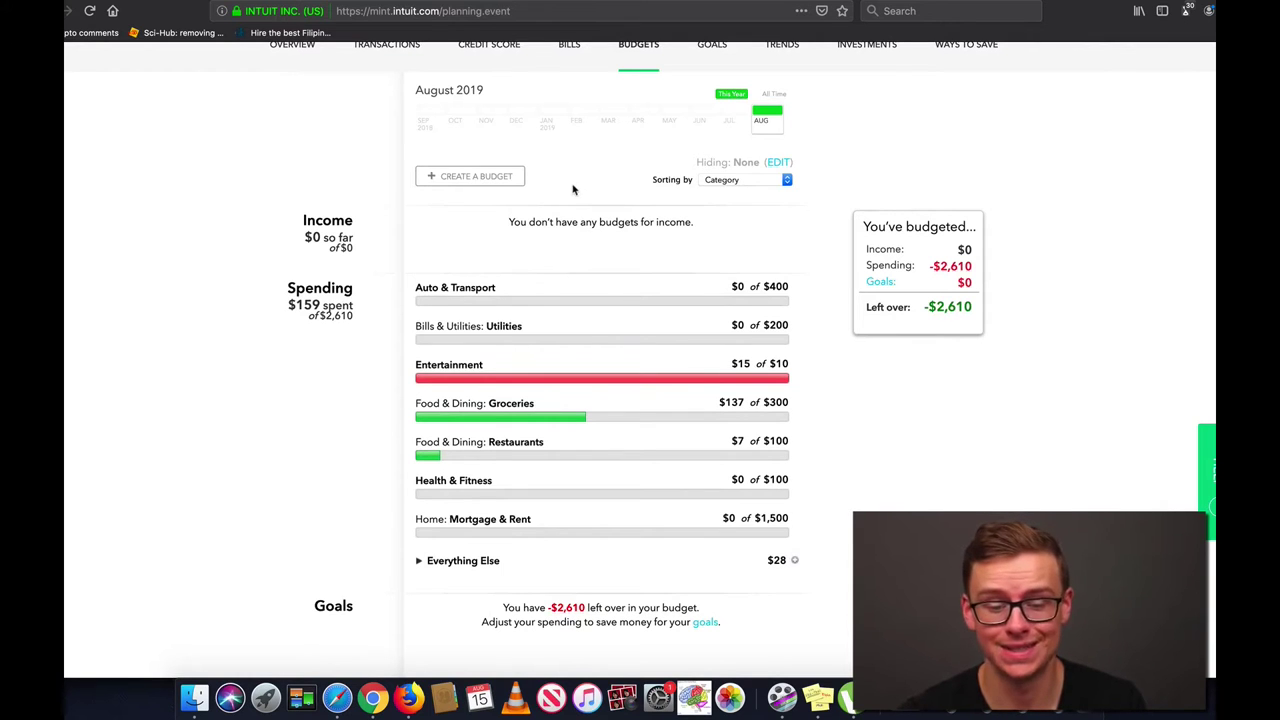
Step: Create a new Business Services budget with a $100 monthly amount
click(481, 177)
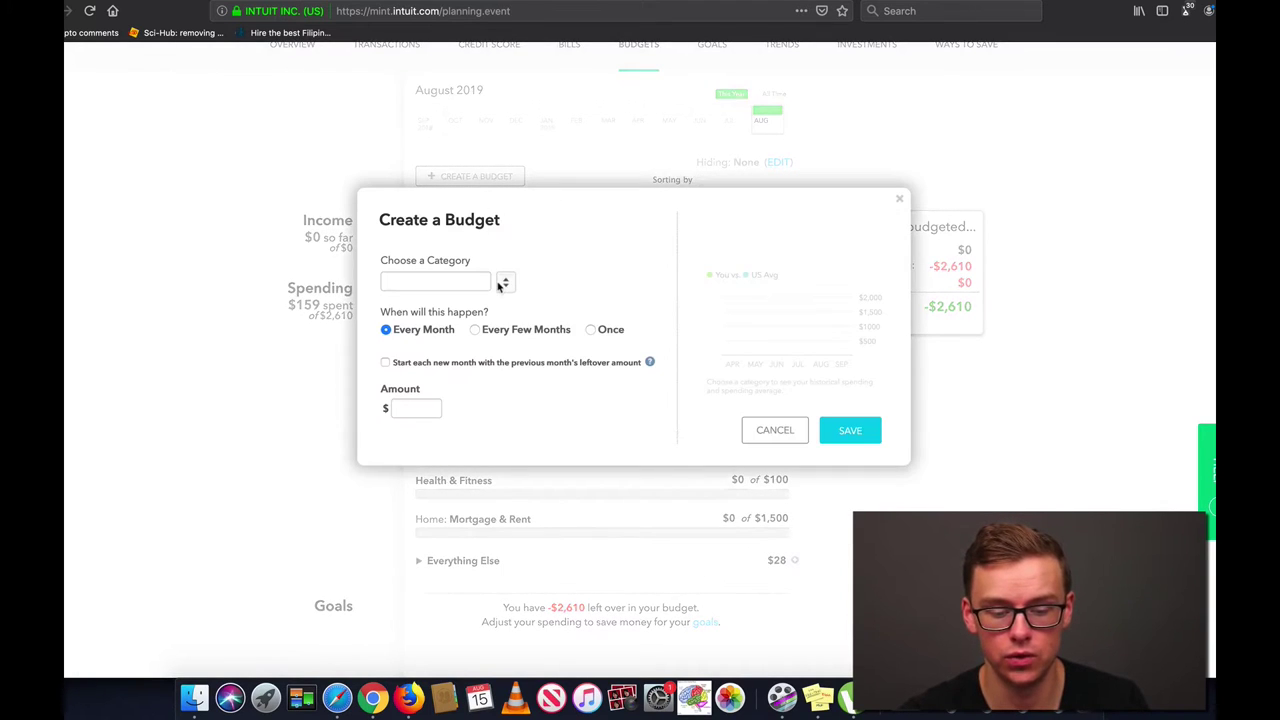
click(430, 282)
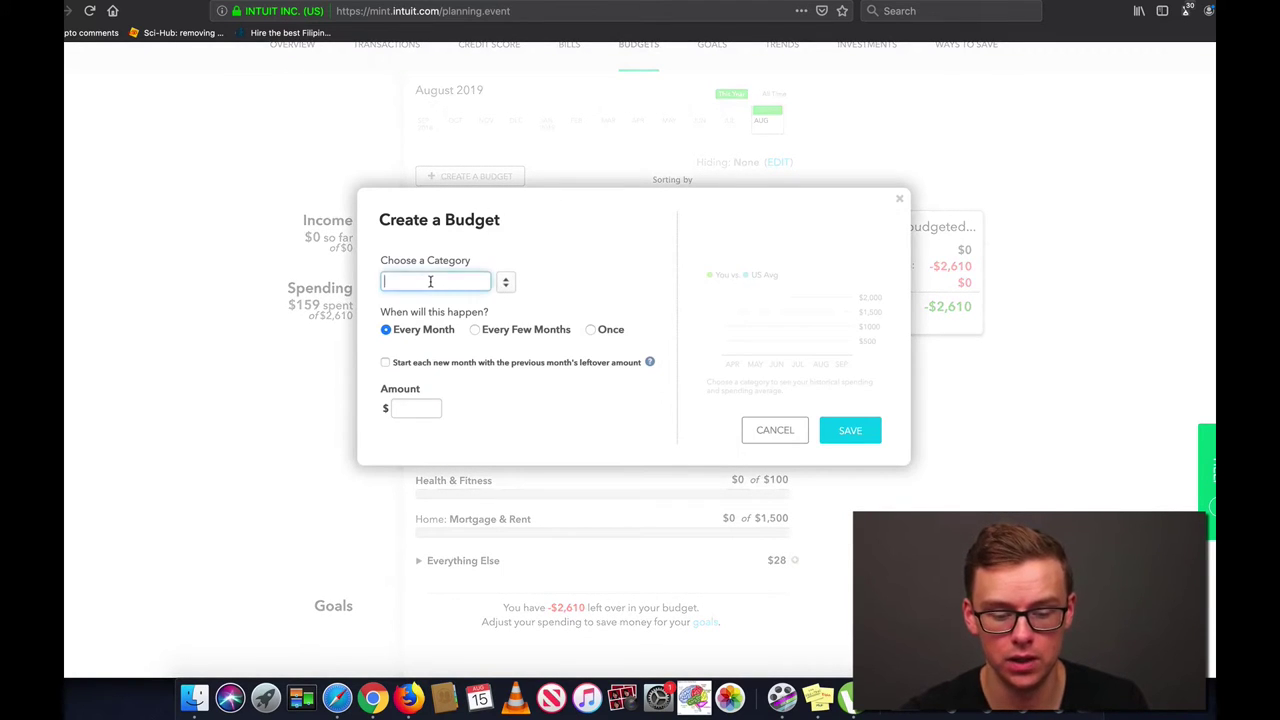
click(502, 285)
mouse_move(454, 317)
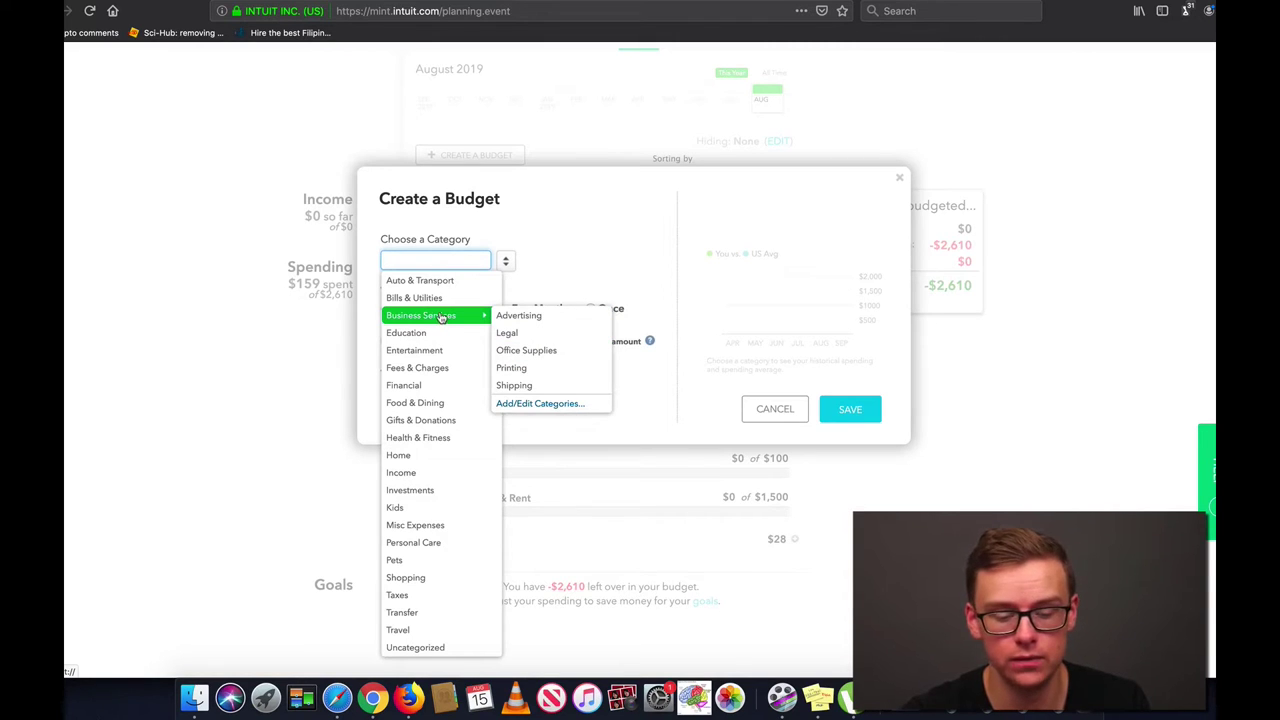
click(446, 318)
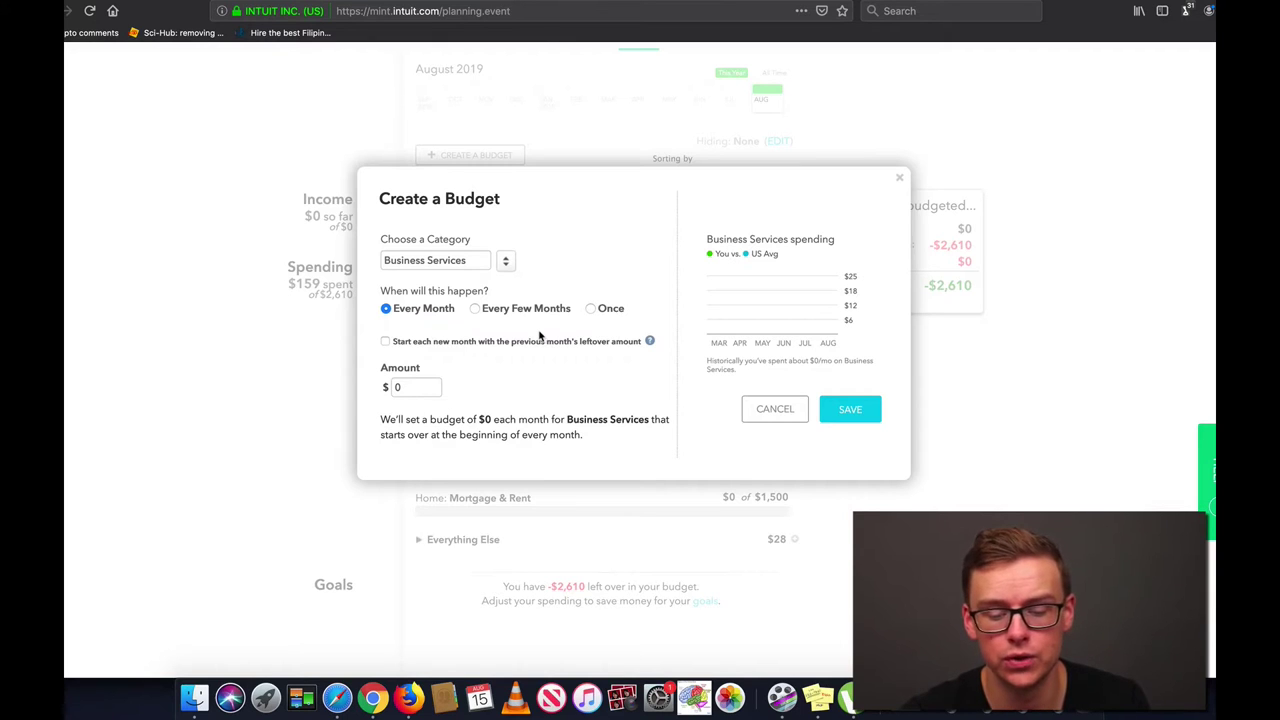
click(419, 387)
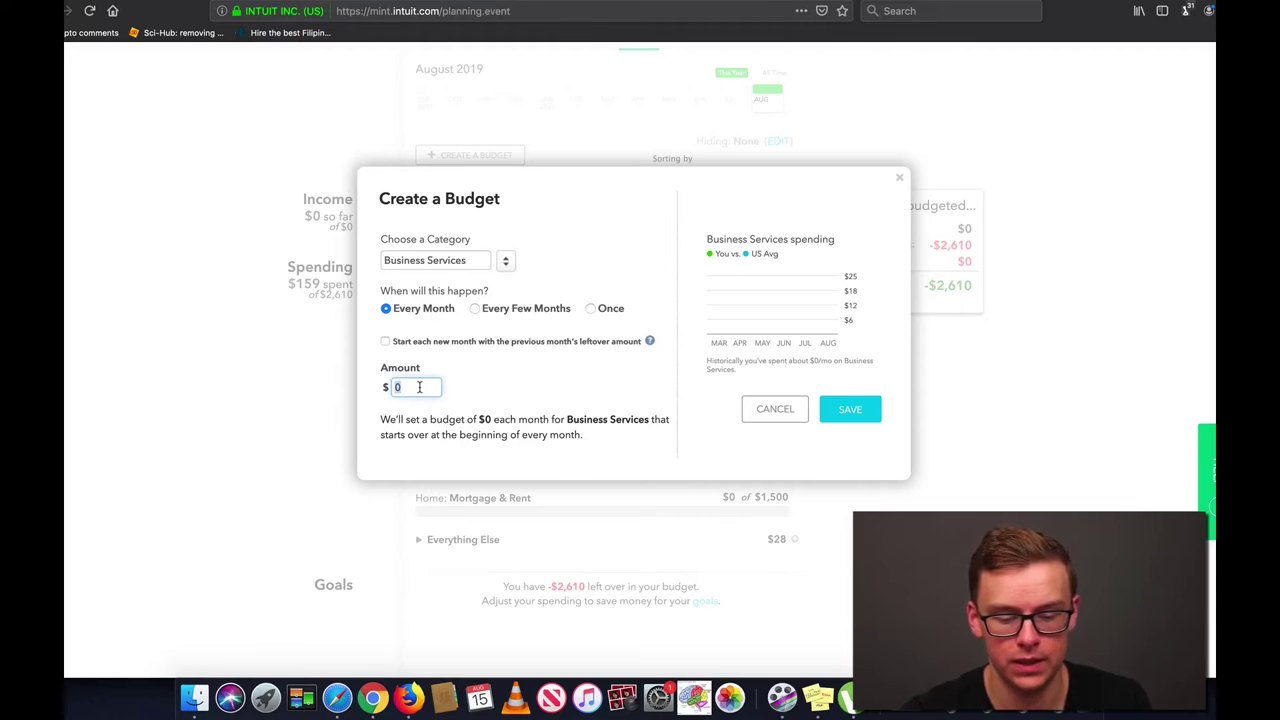
text(100)
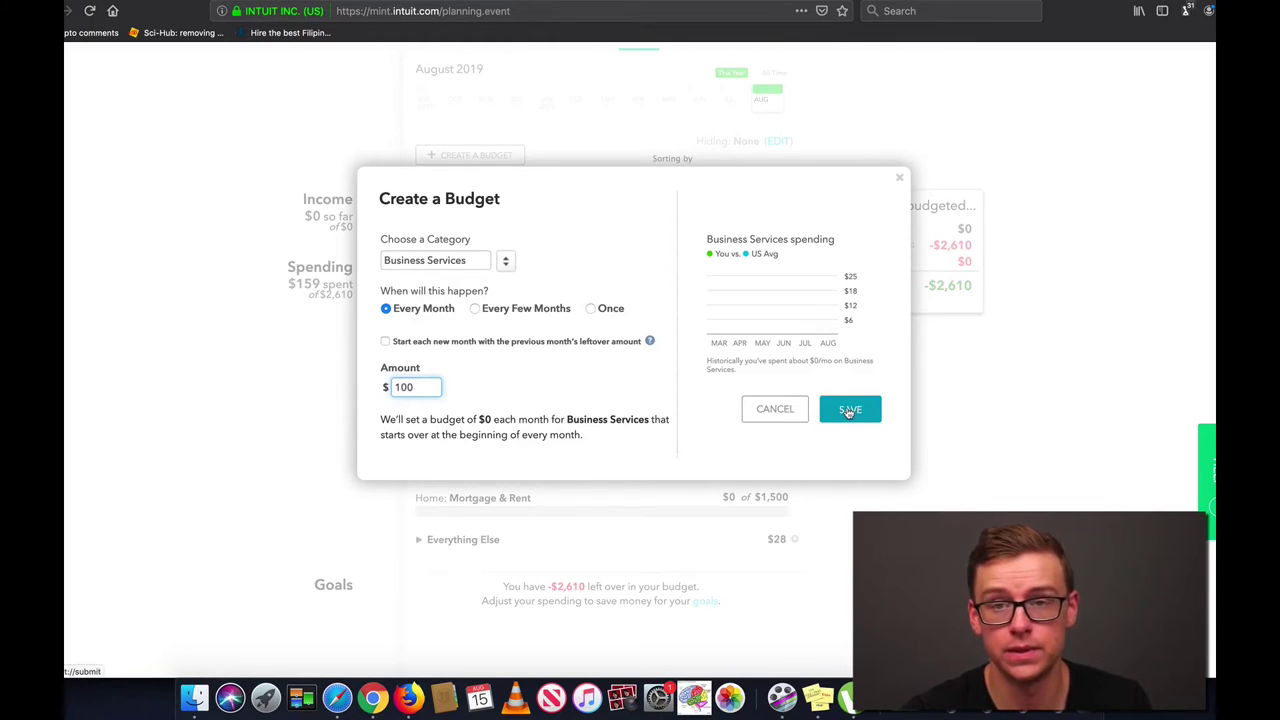
click(848, 410)
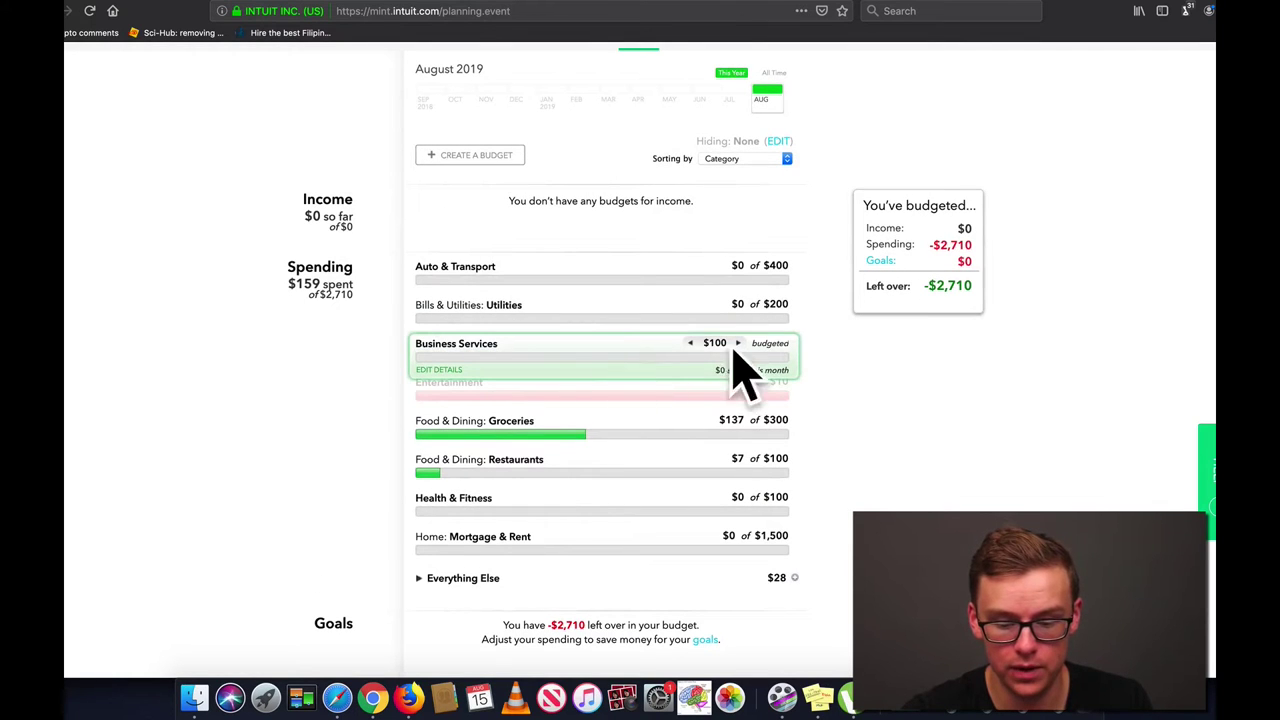
scroll(830, 414, up, 1)
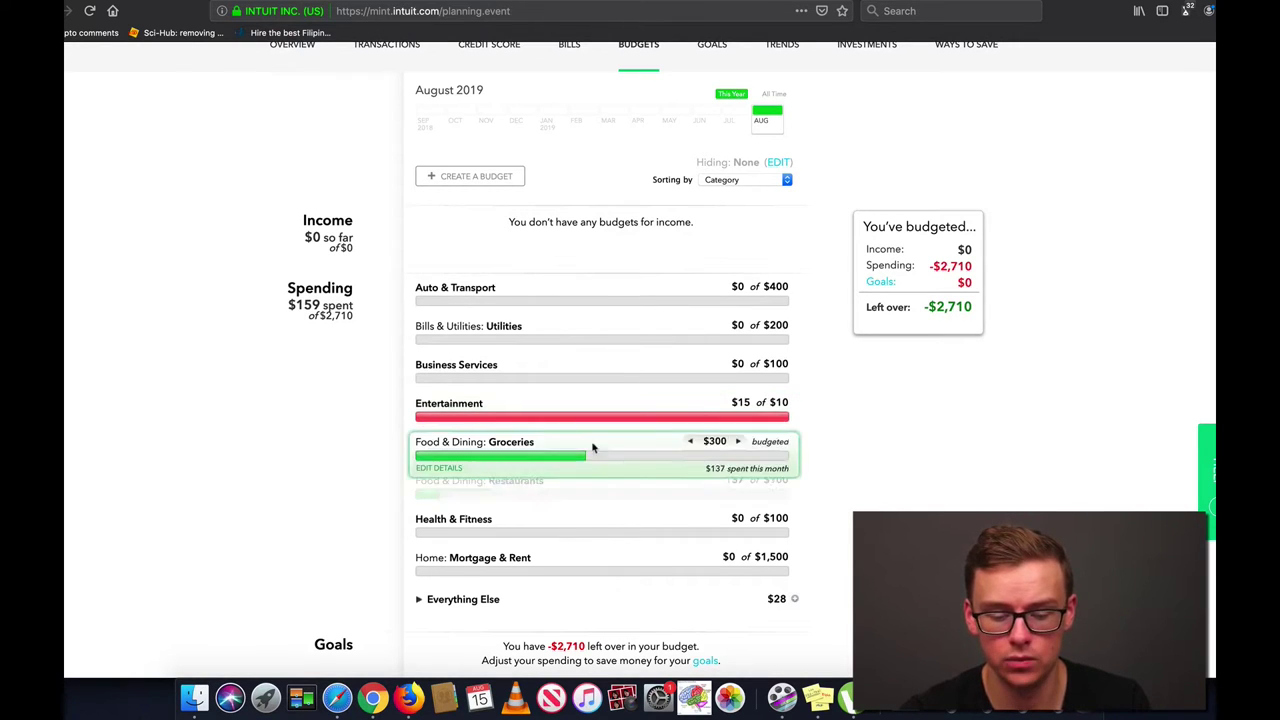
mouse_move(489, 410)
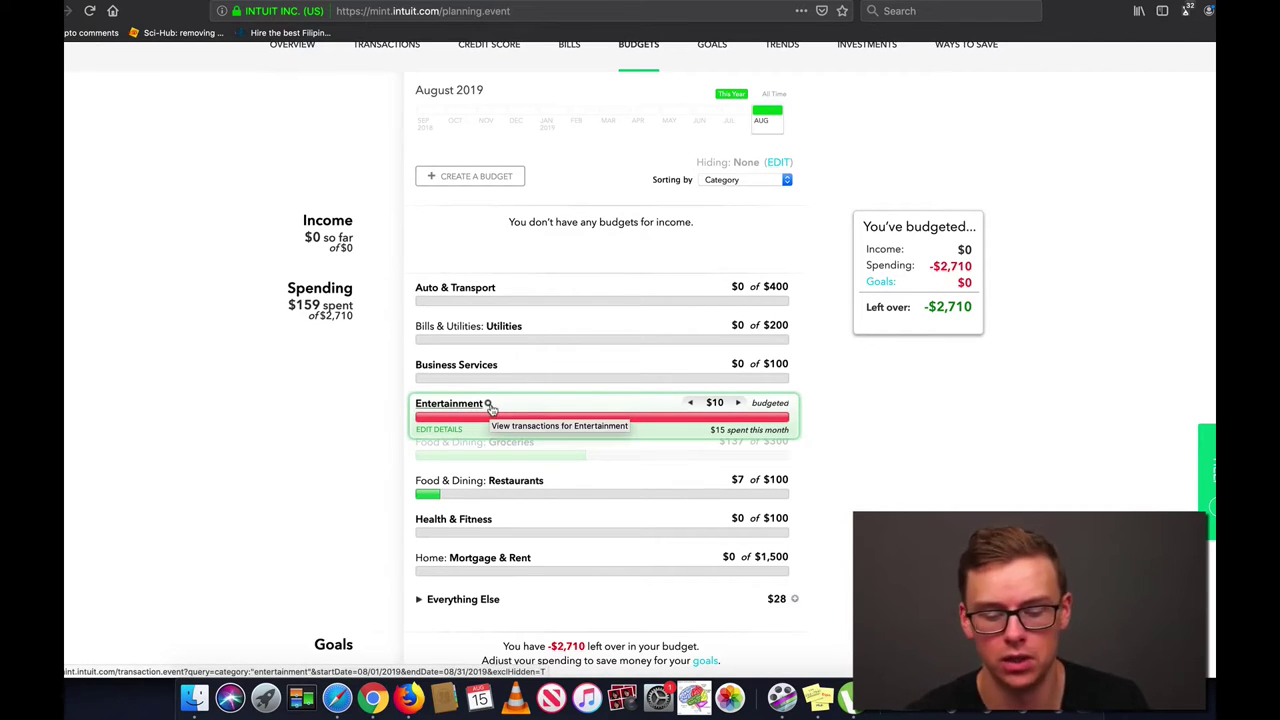
scroll(824, 409, down, 2)
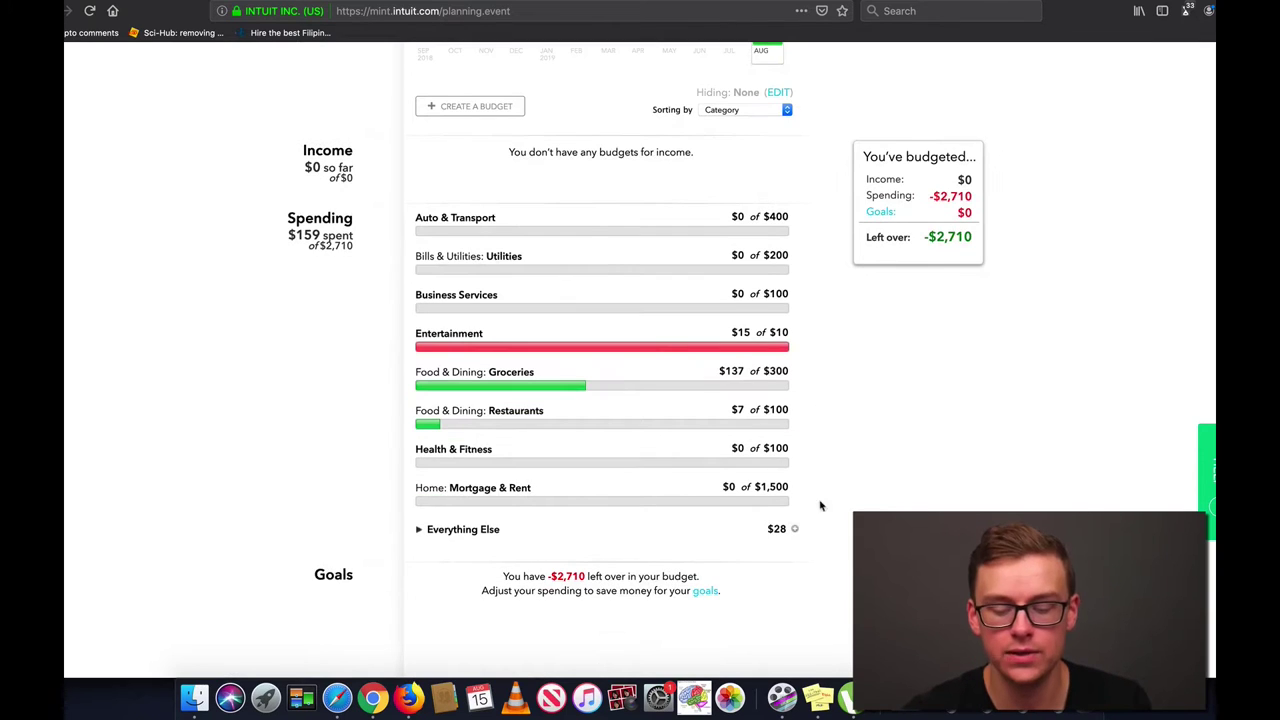
Step: Expand Everything Else to show $28 of Shopping spending
click(472, 532)
scroll(700, 490, down, 1)
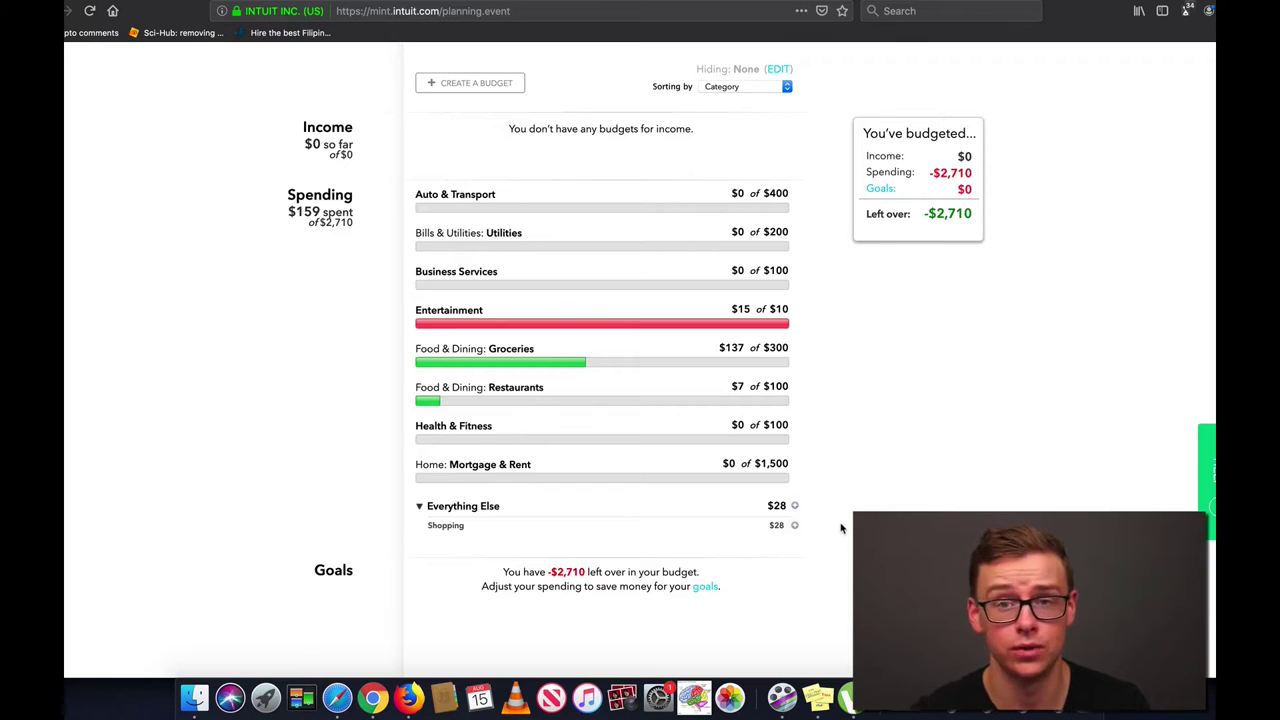
Step: Recategorize the Aug 1 $28.30 Amazon purchase from Shopping to Food & Dining > Groceries
click(446, 526)
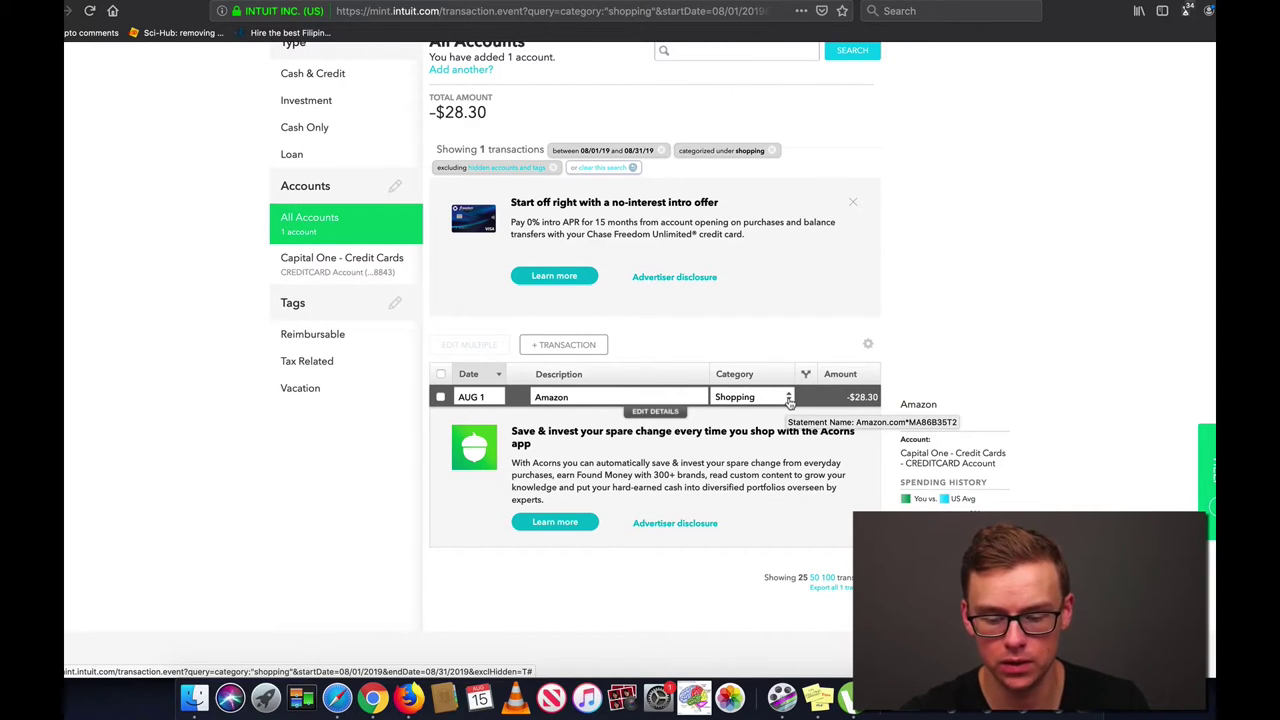
click(789, 397)
mouse_move(763, 338)
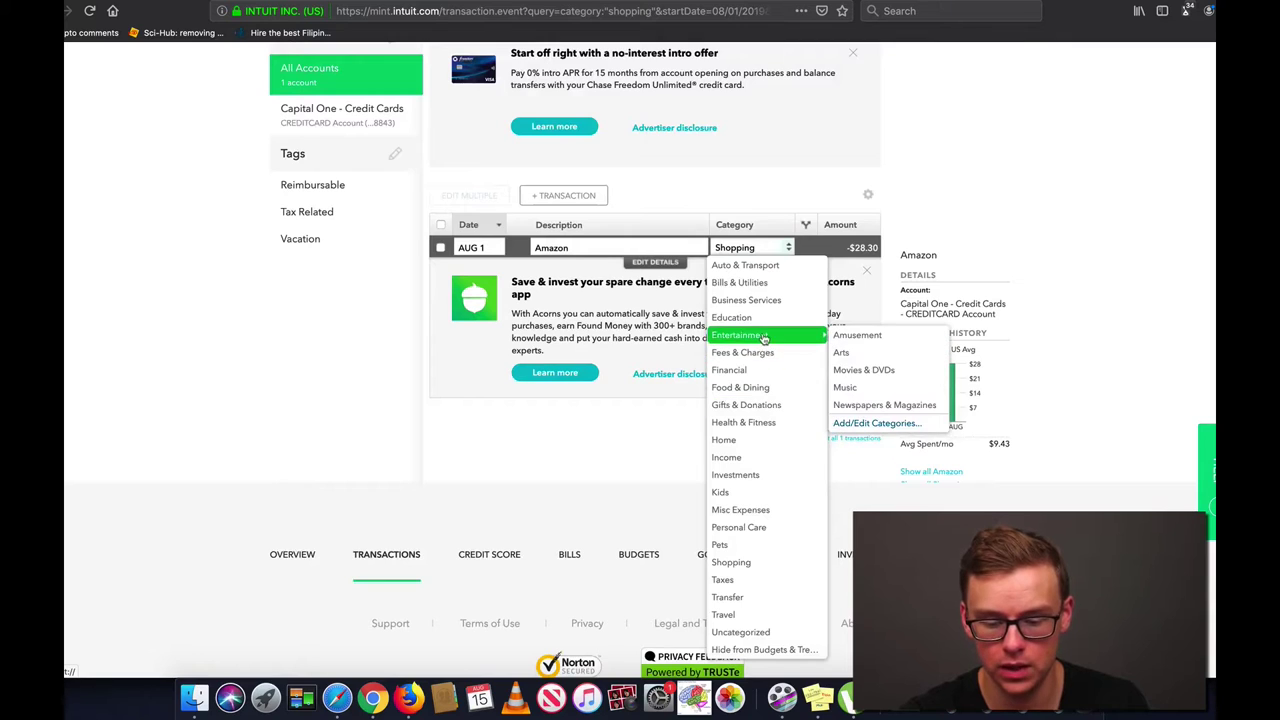
mouse_move(776, 385)
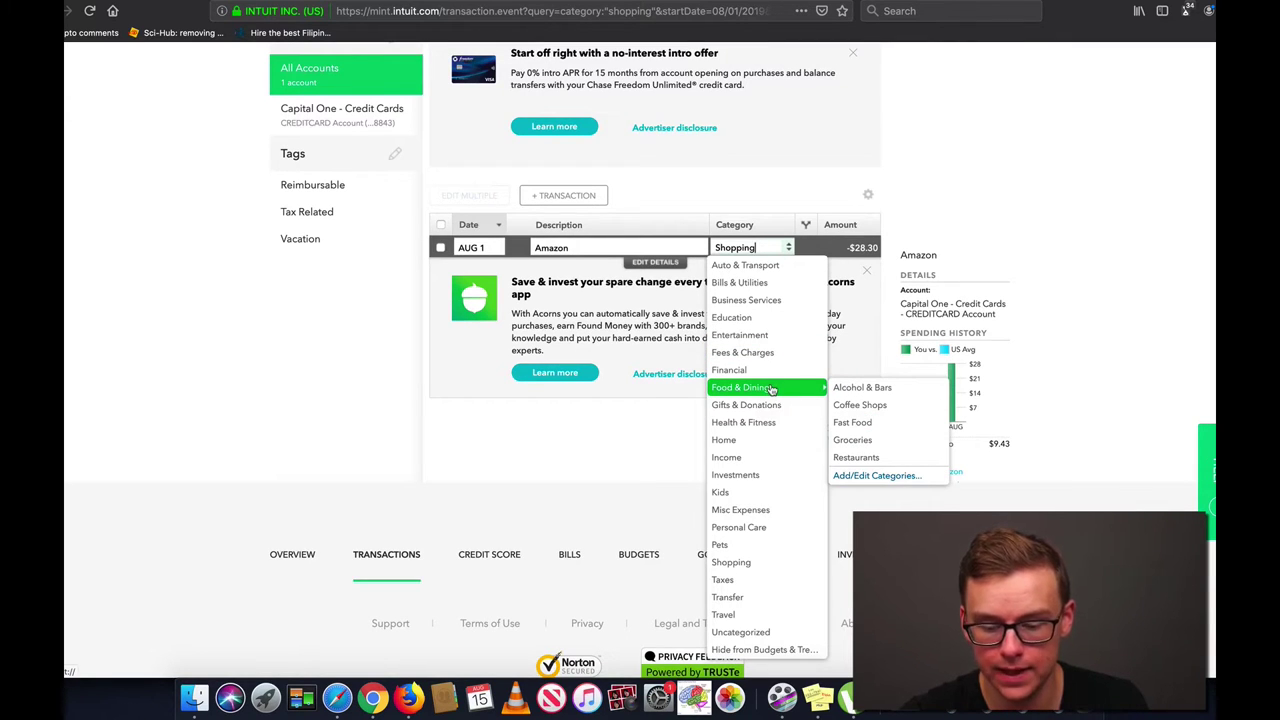
click(858, 444)
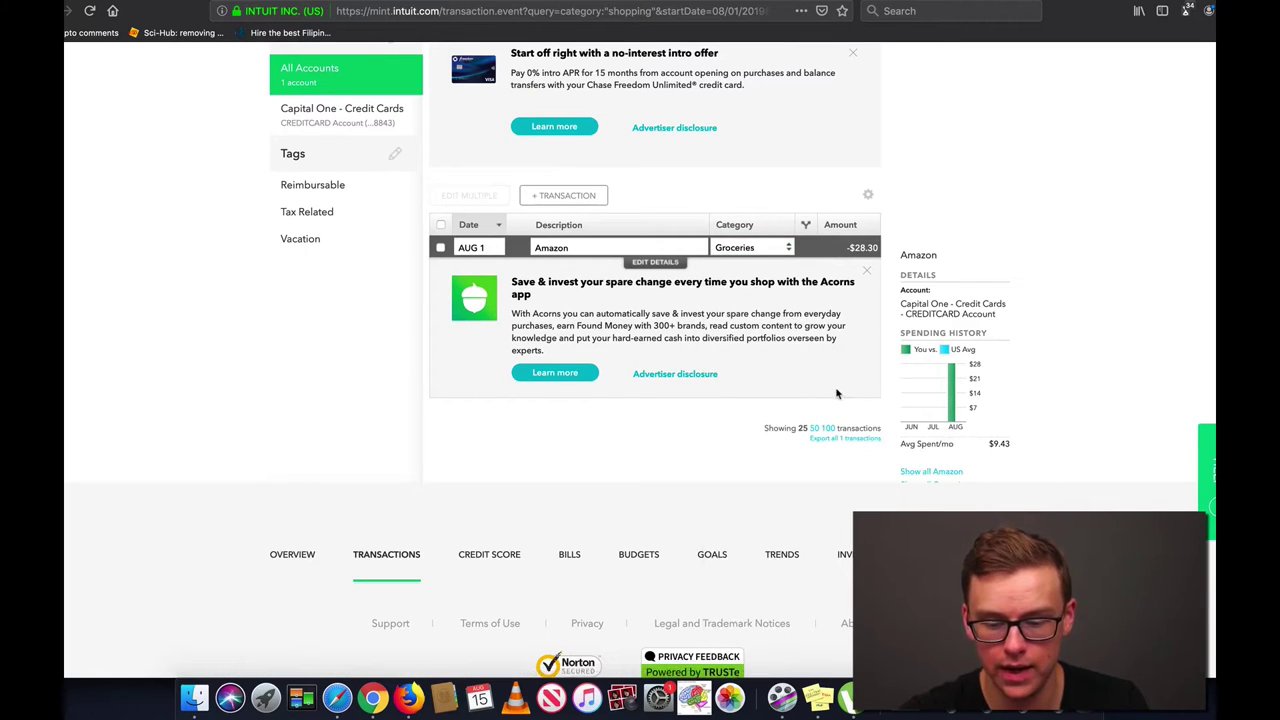
scroll(694, 320, up, 5)
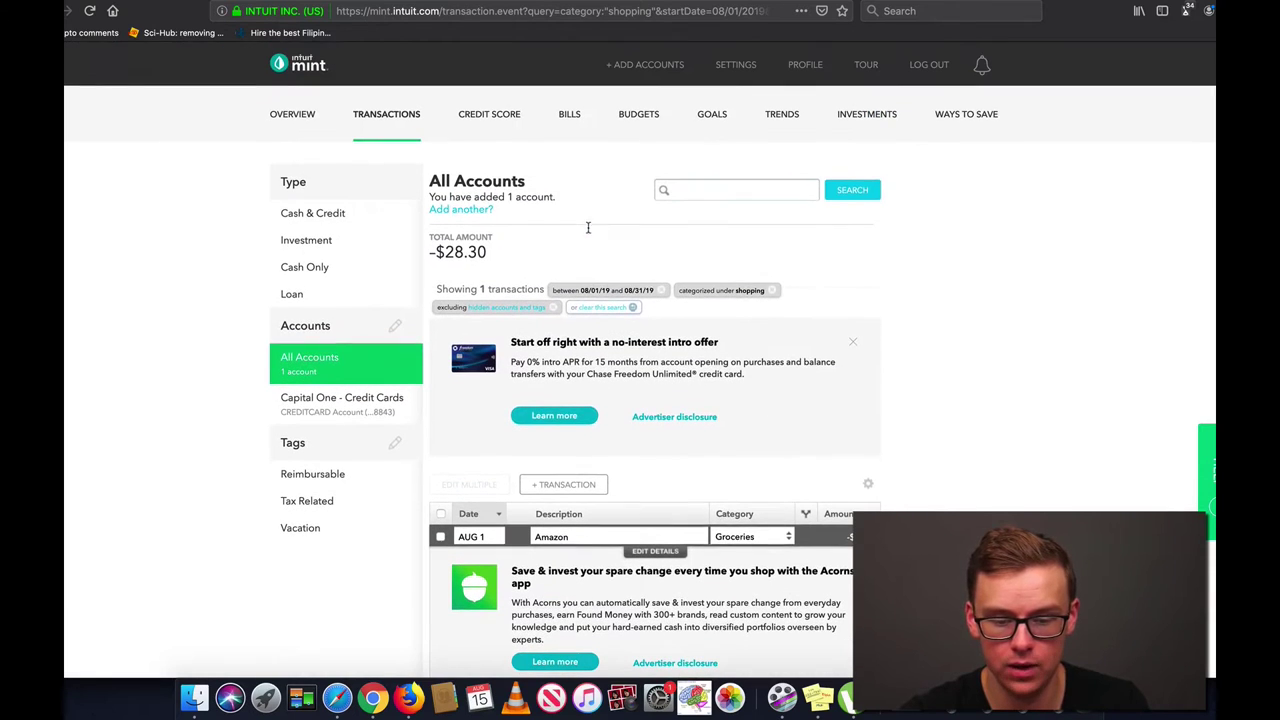
Step: Return to Budgets, where Groceries now shows $166 of $300
click(634, 114)
scroll(924, 385, down, 3)
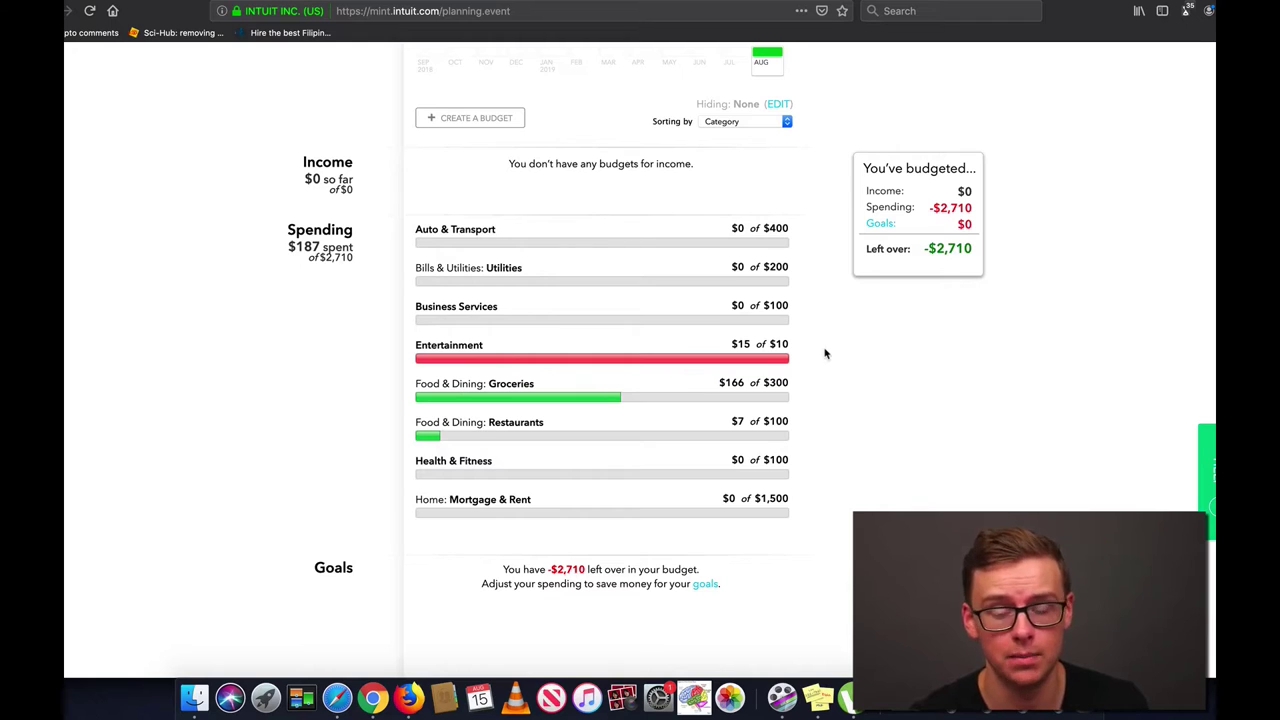
click(640, 354)
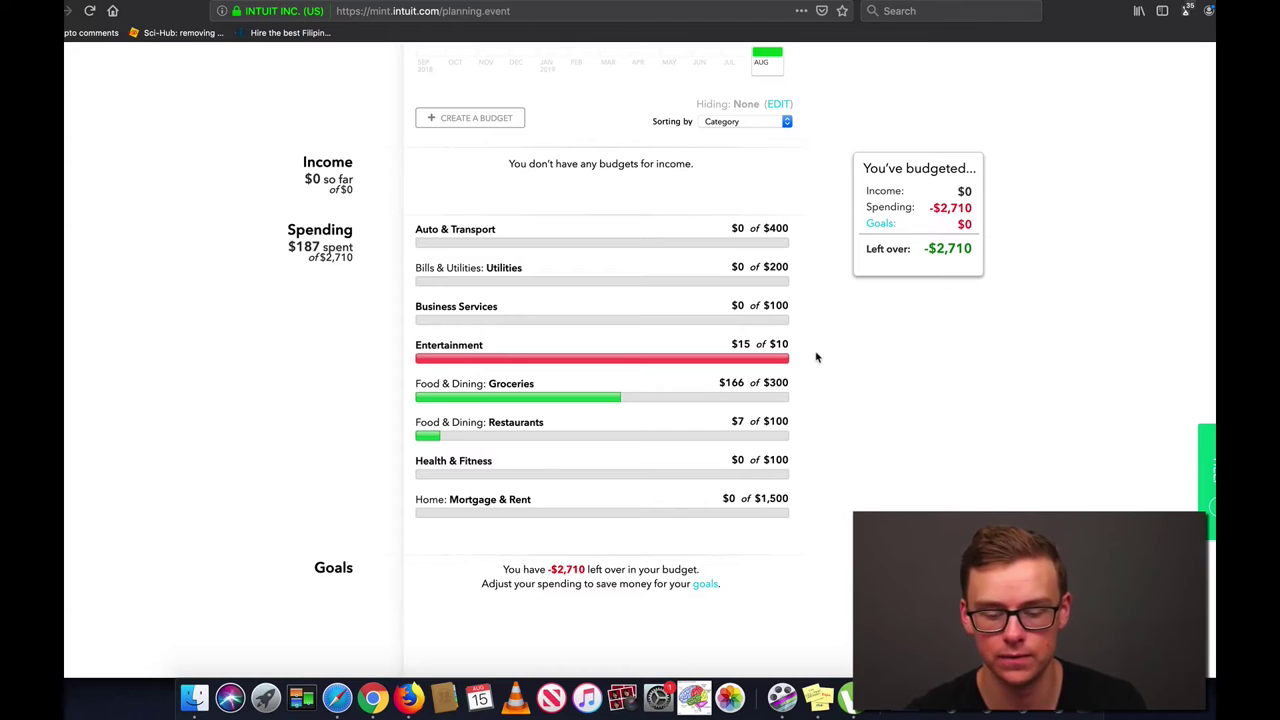
click(494, 360)
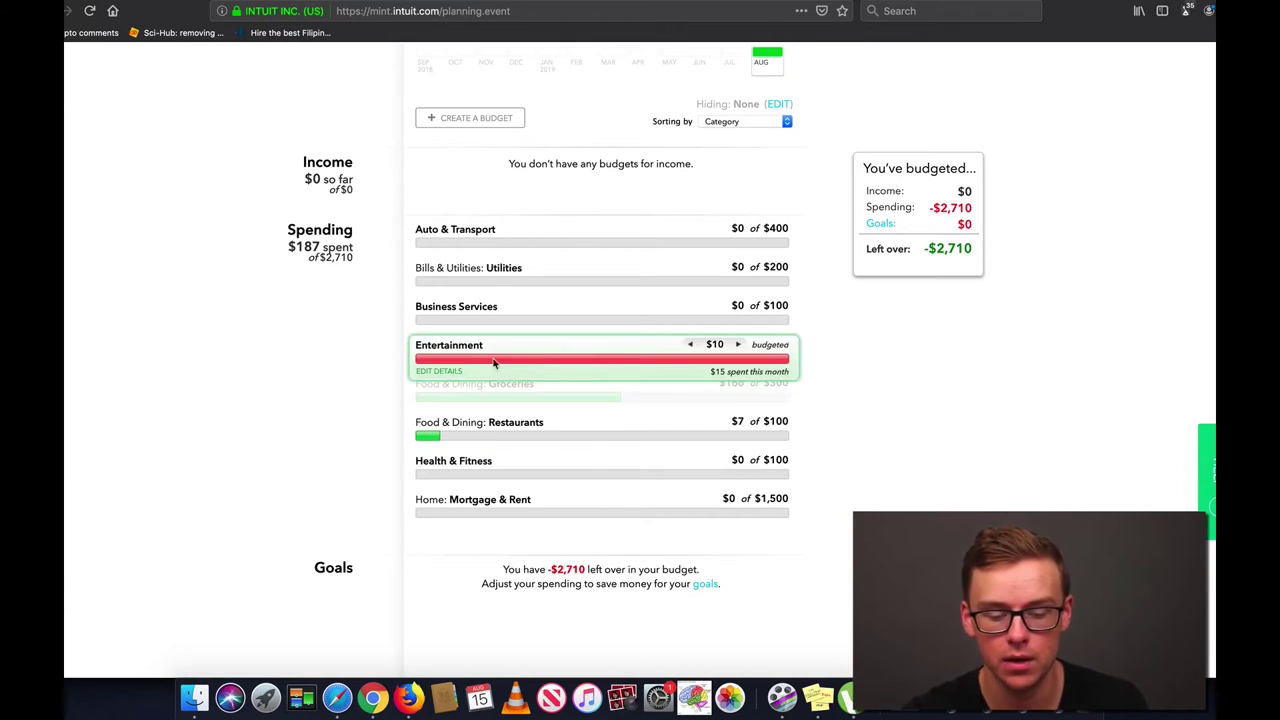
click(438, 376)
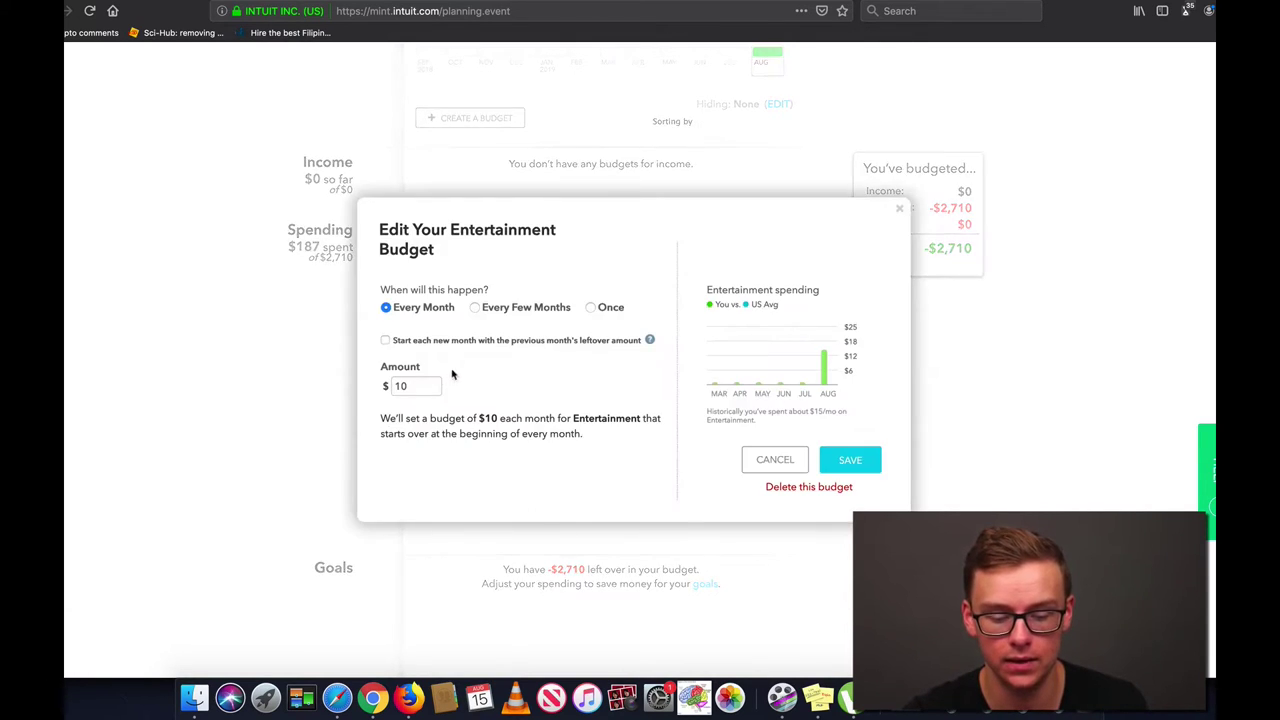
double_click(419, 385)
text(16)
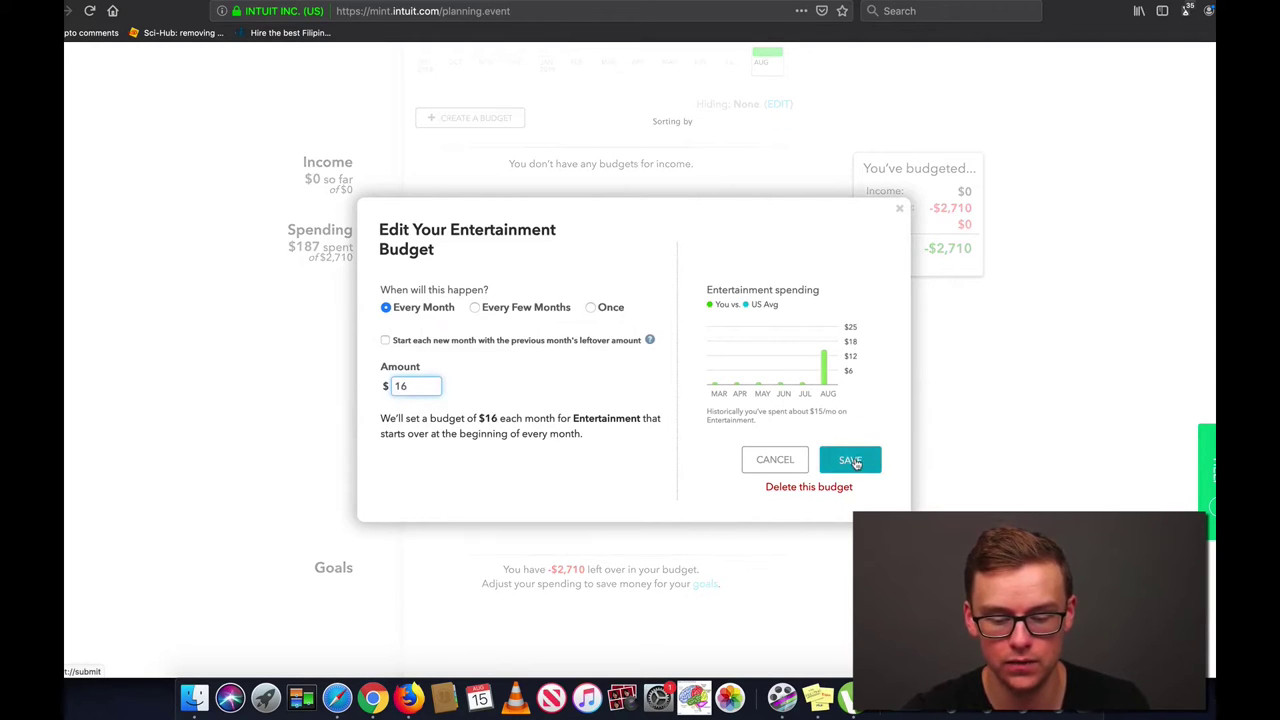
click(852, 460)
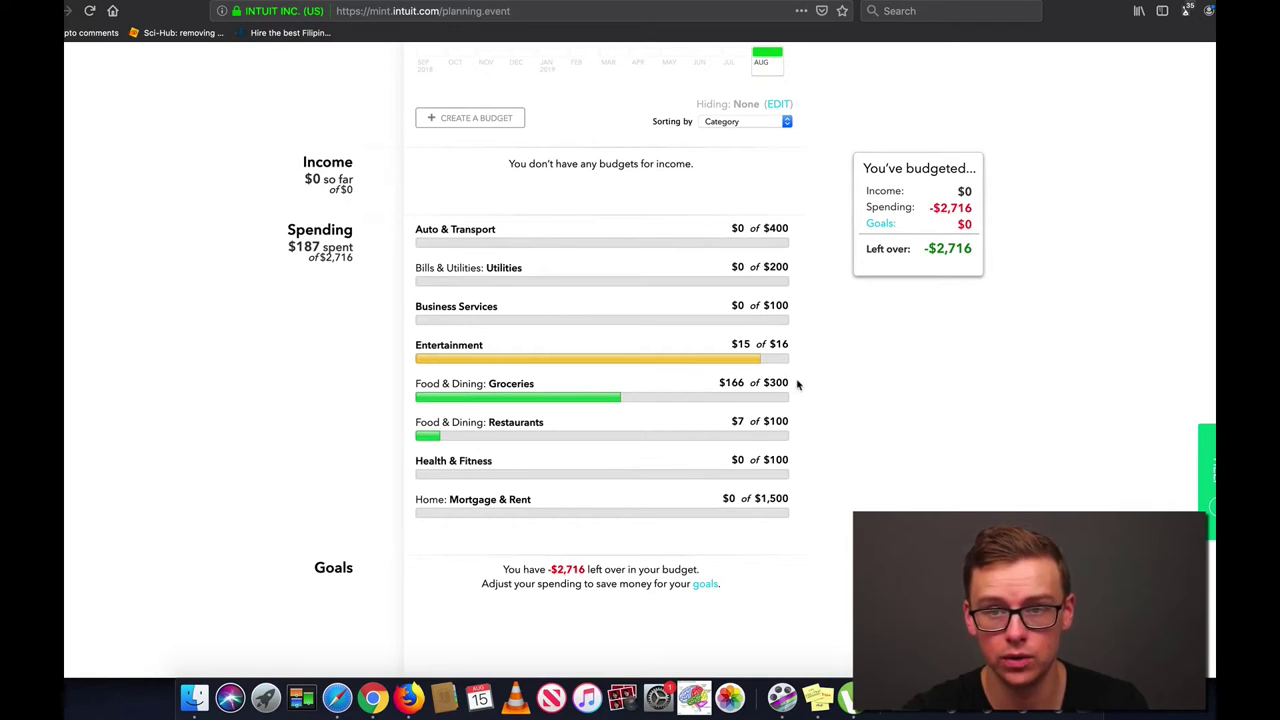
click(459, 371)
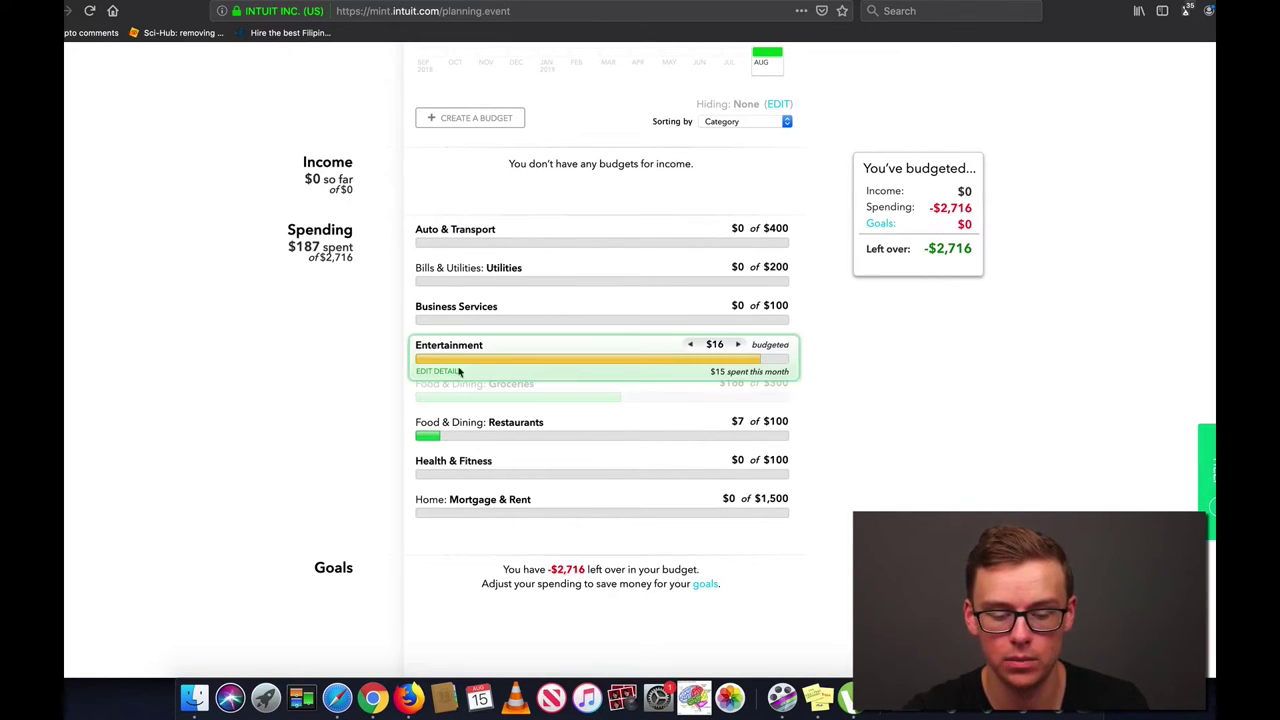
click(459, 371)
double_click(402, 386)
text(10)
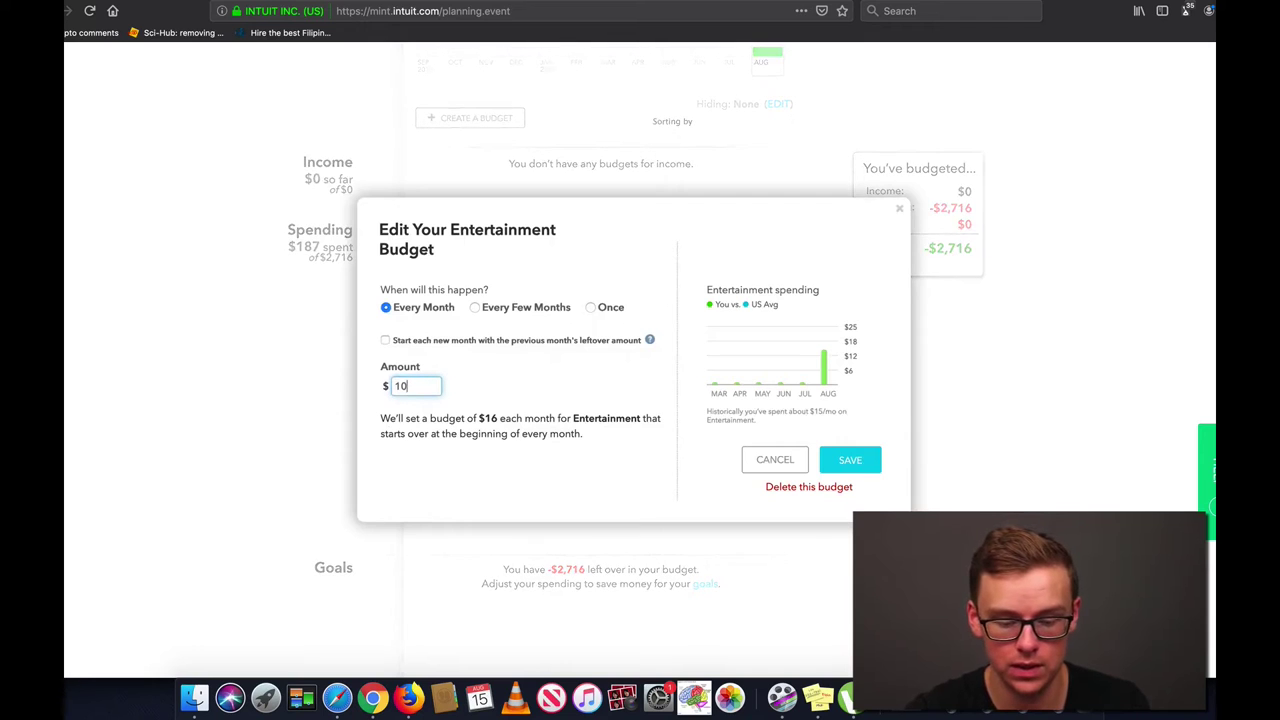
click(842, 461)
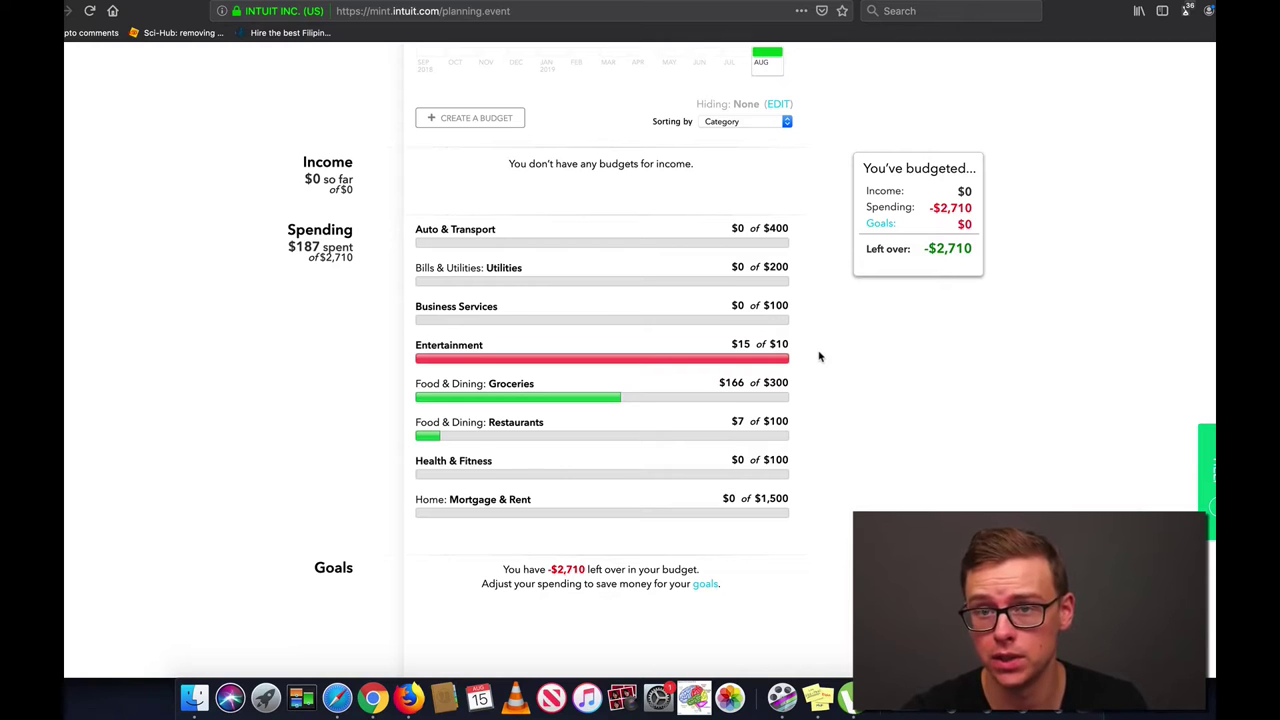
click(571, 354)
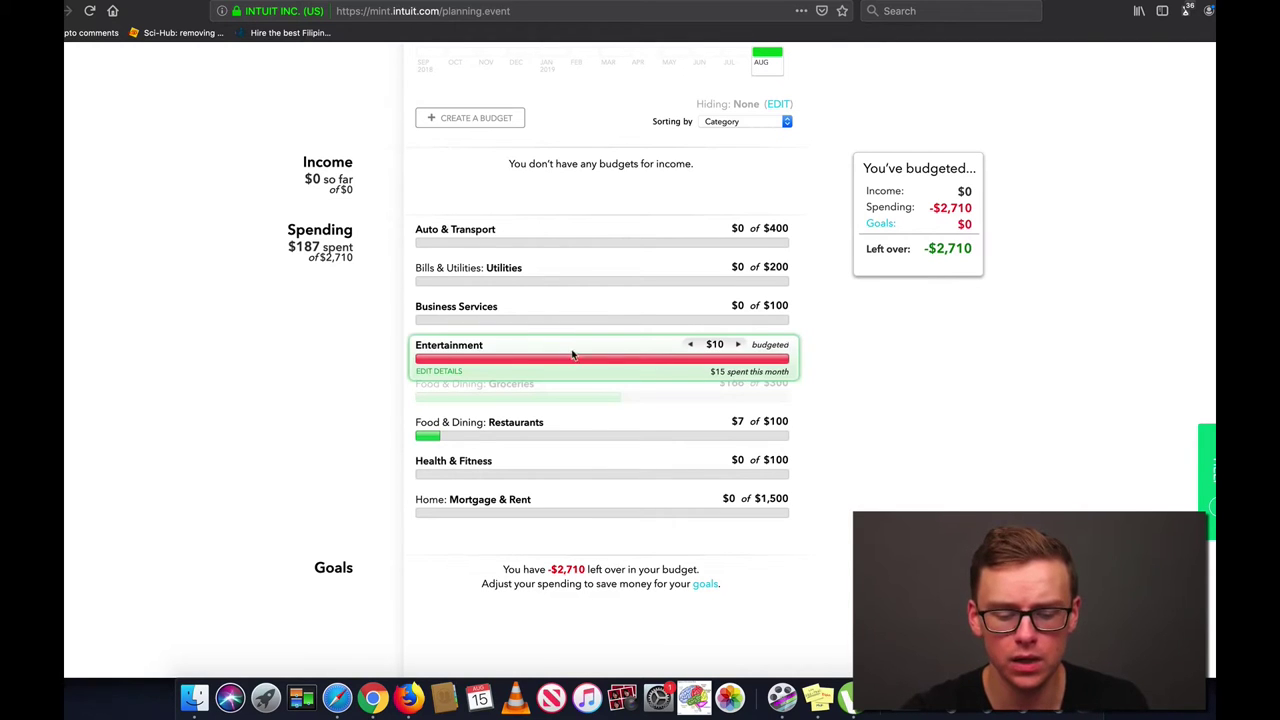
click(455, 352)
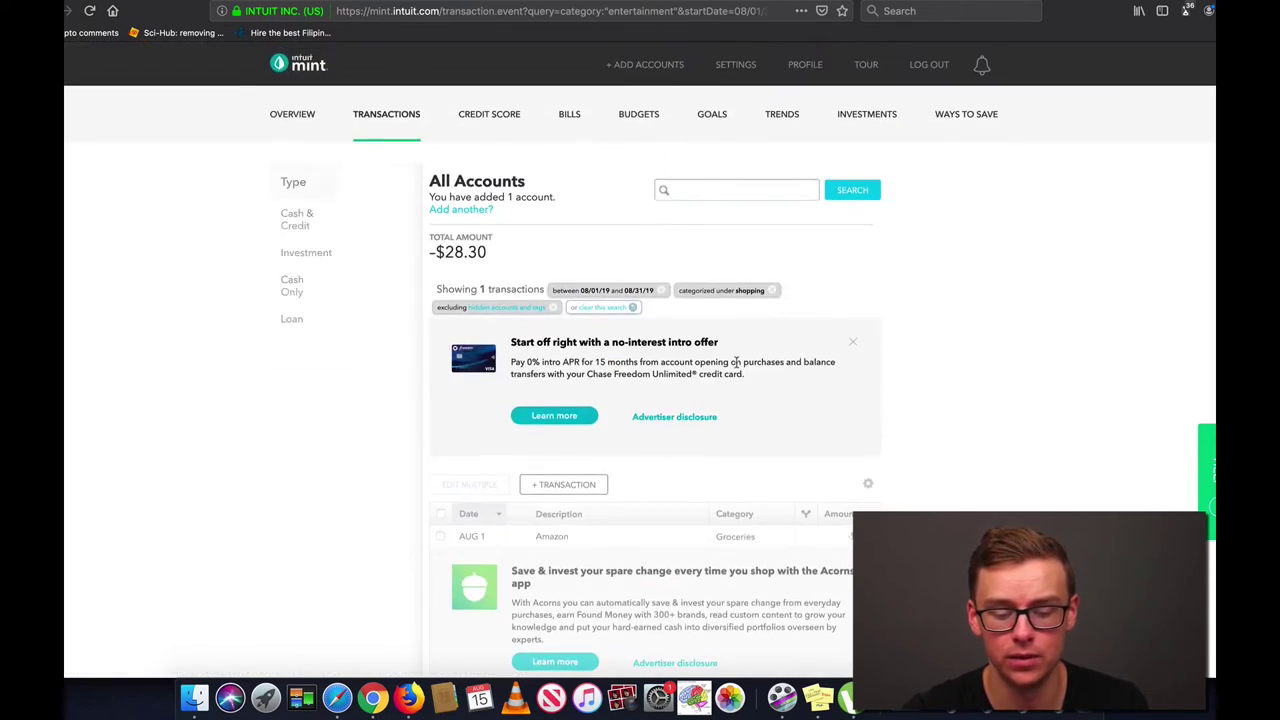
click(735, 536)
scroll(737, 366, down, 5)
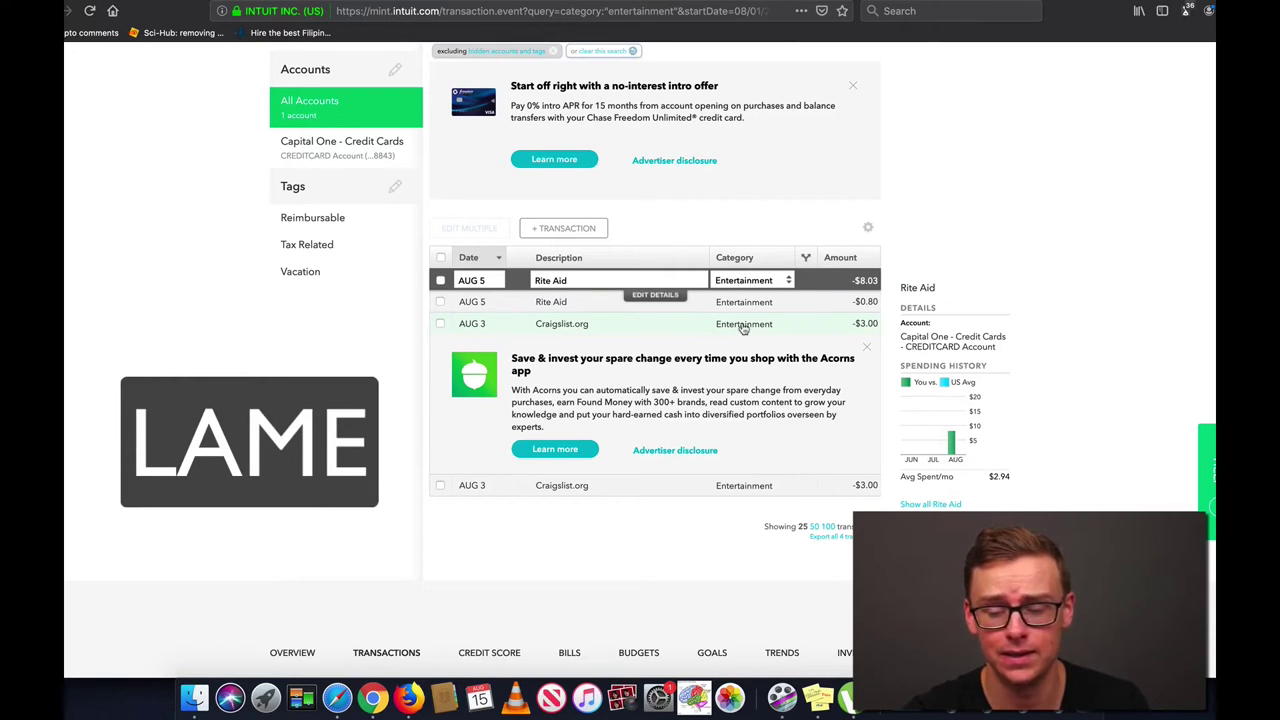
scroll(780, 320, up, 1)
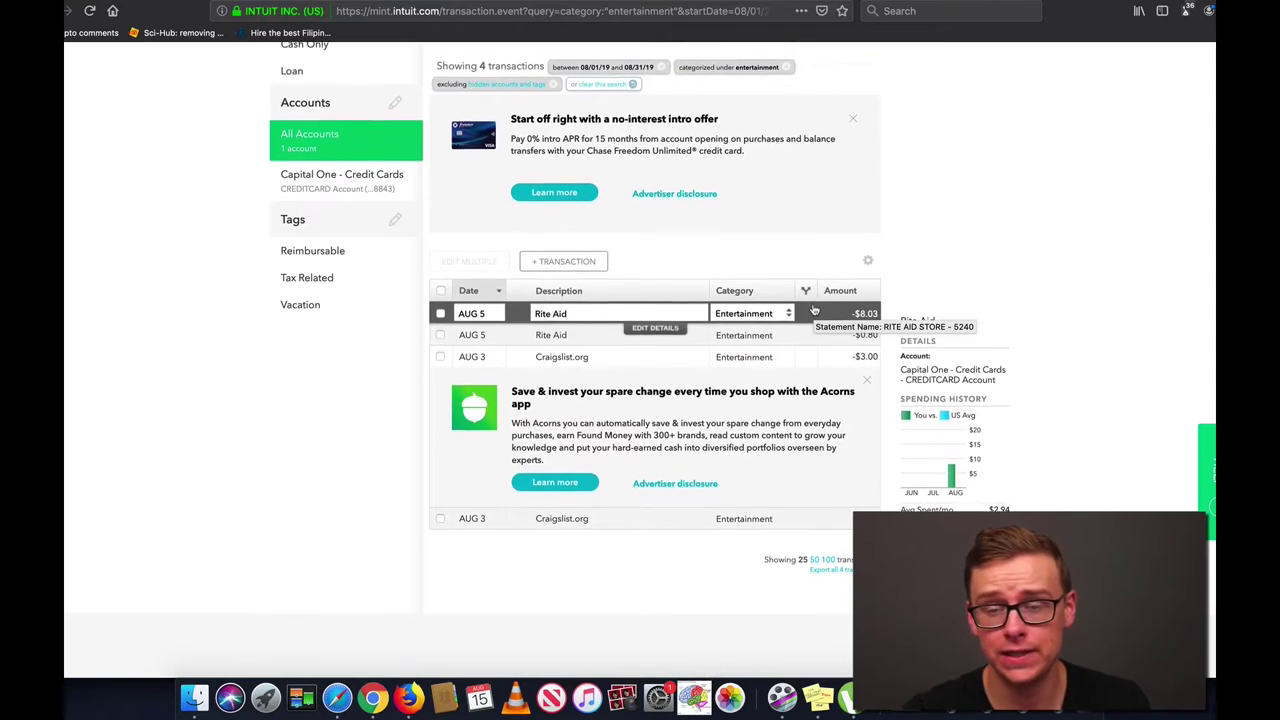
scroll(814, 310, down, 1)
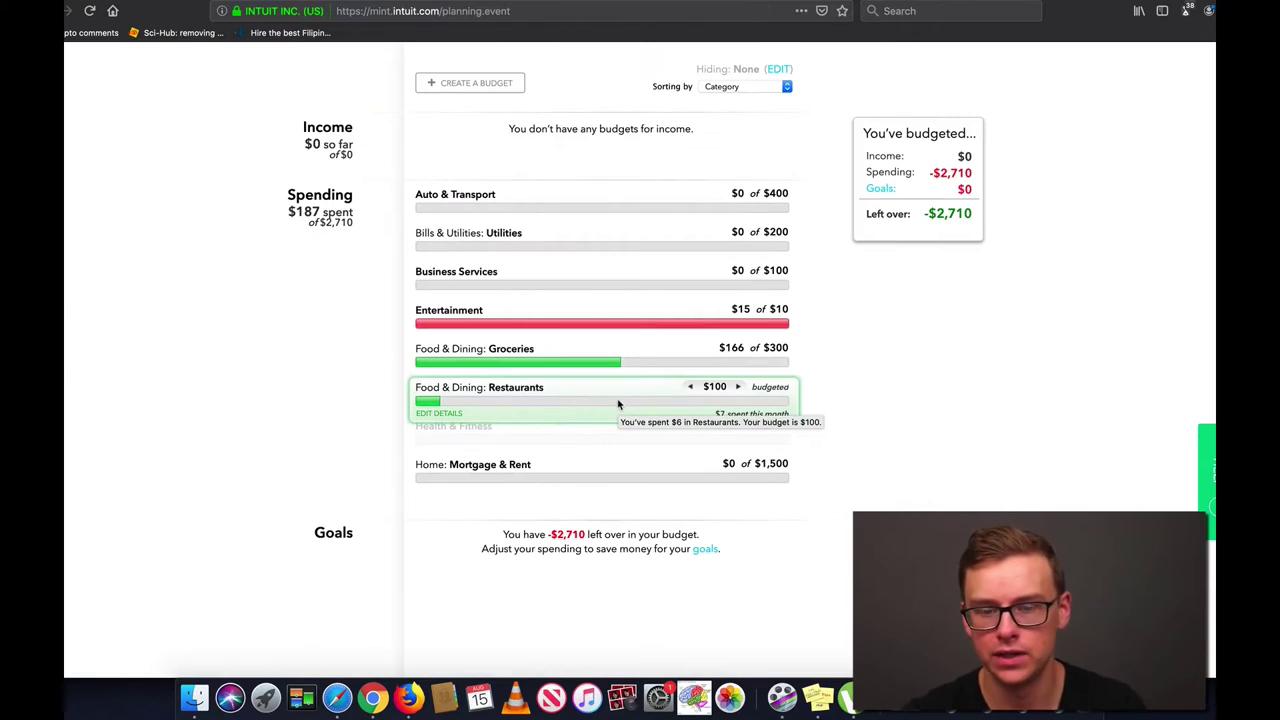
click(515, 390)
scroll(877, 356, down, 3)
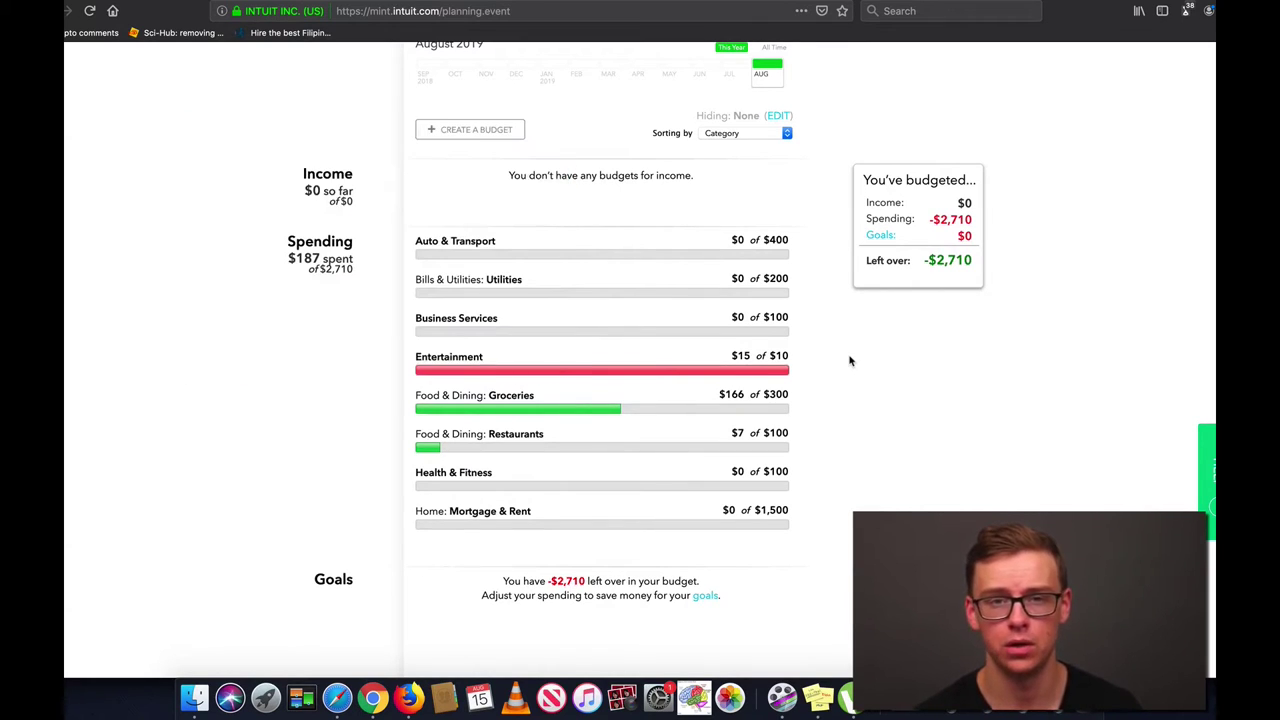
scroll(849, 361, up, 2)
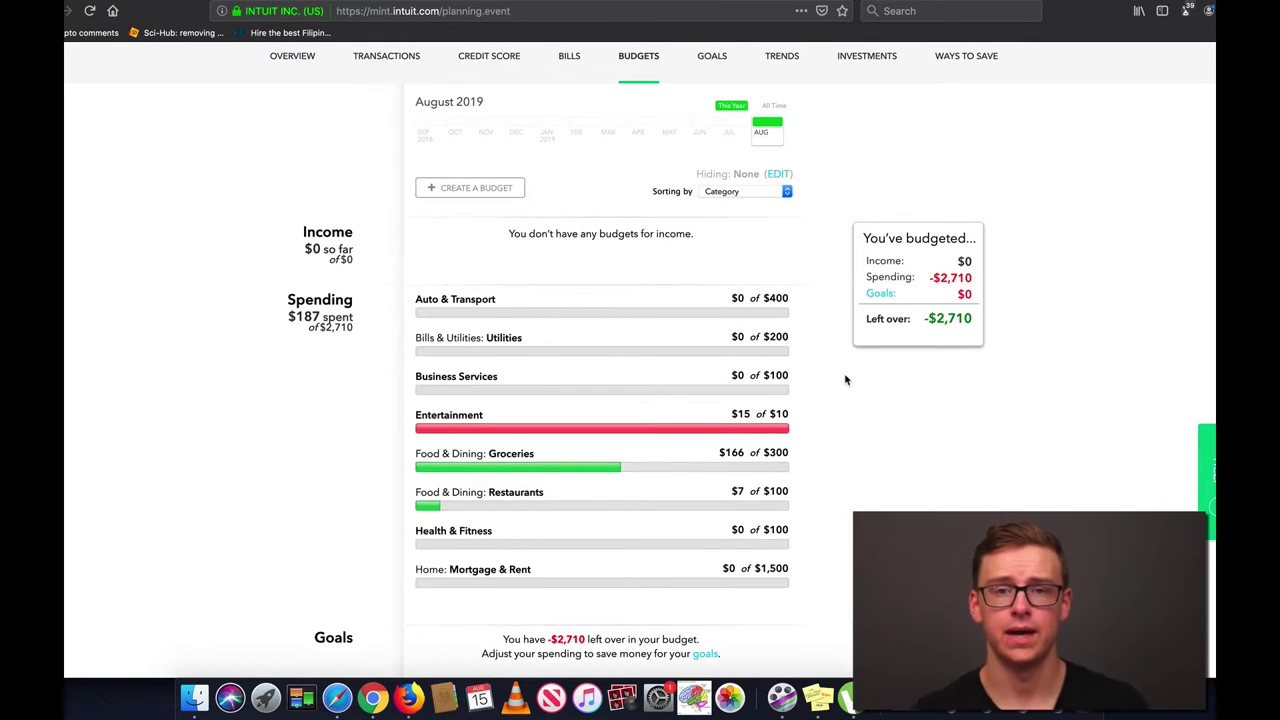